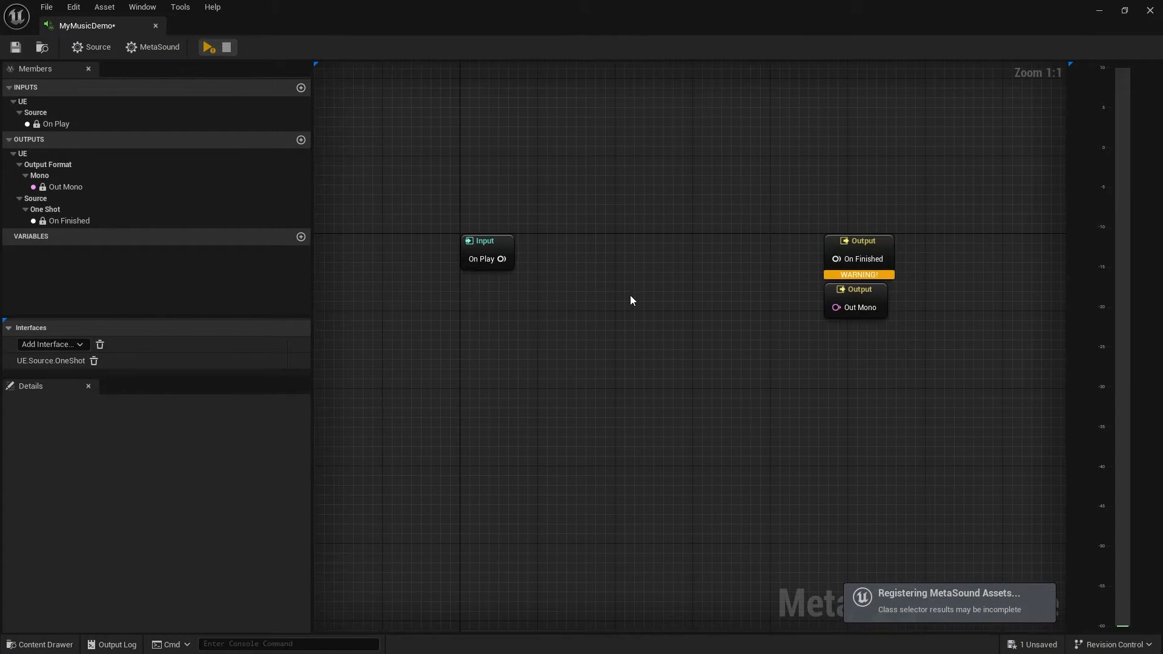
- Examine the On Play input node and the On Finished and Out Mono output nodes in the MetaSound graph
left_click_drag(415, 200, 569, 327)
left_click_drag(684, 131, 765, 294)
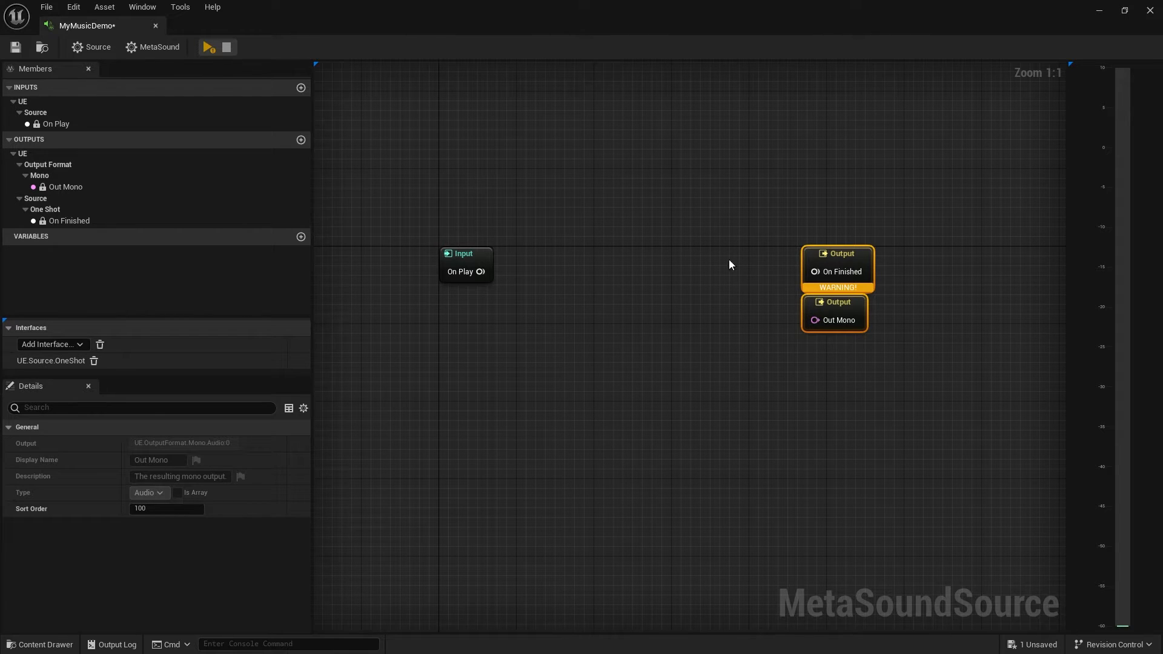
left_click_drag(503, 215, 427, 338)
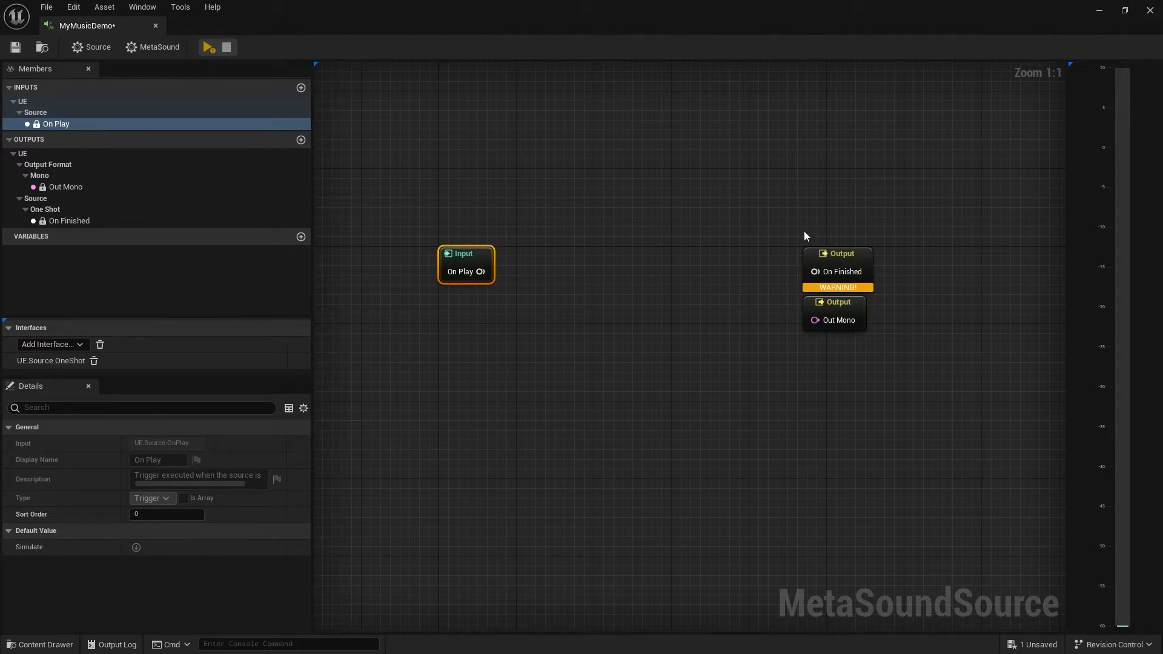
left_click_drag(805, 232, 851, 328)
right_click_drag(515, 285, 675, 294)
left_click_drag(633, 268, 605, 277)
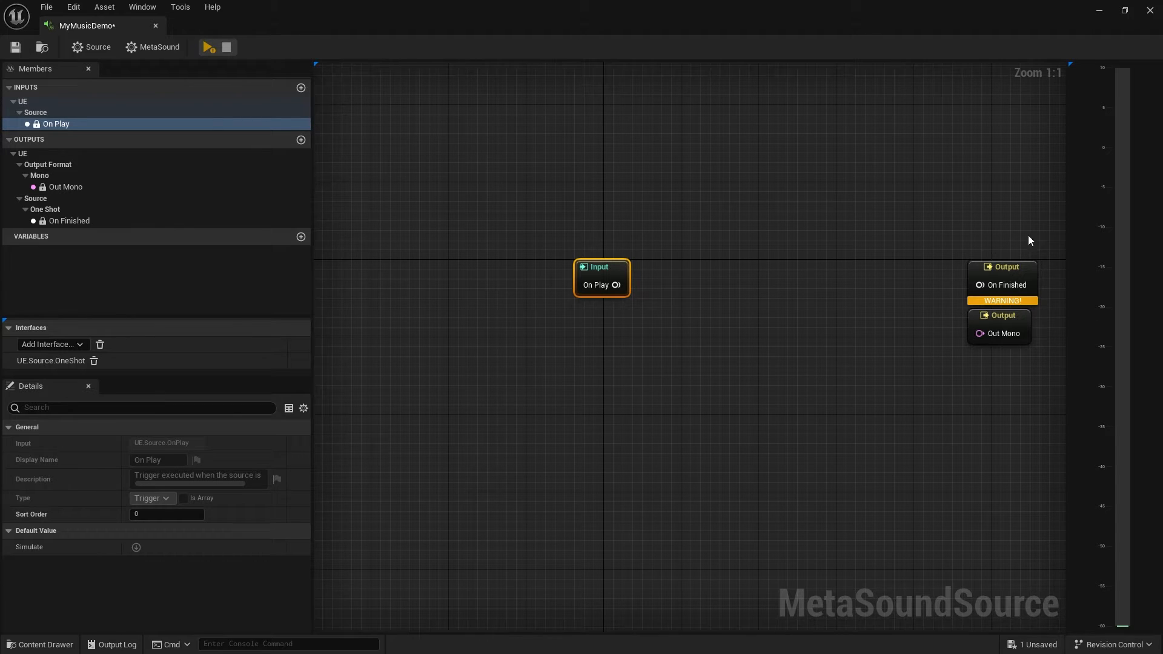
right_click_drag(1033, 240, 795, 265)
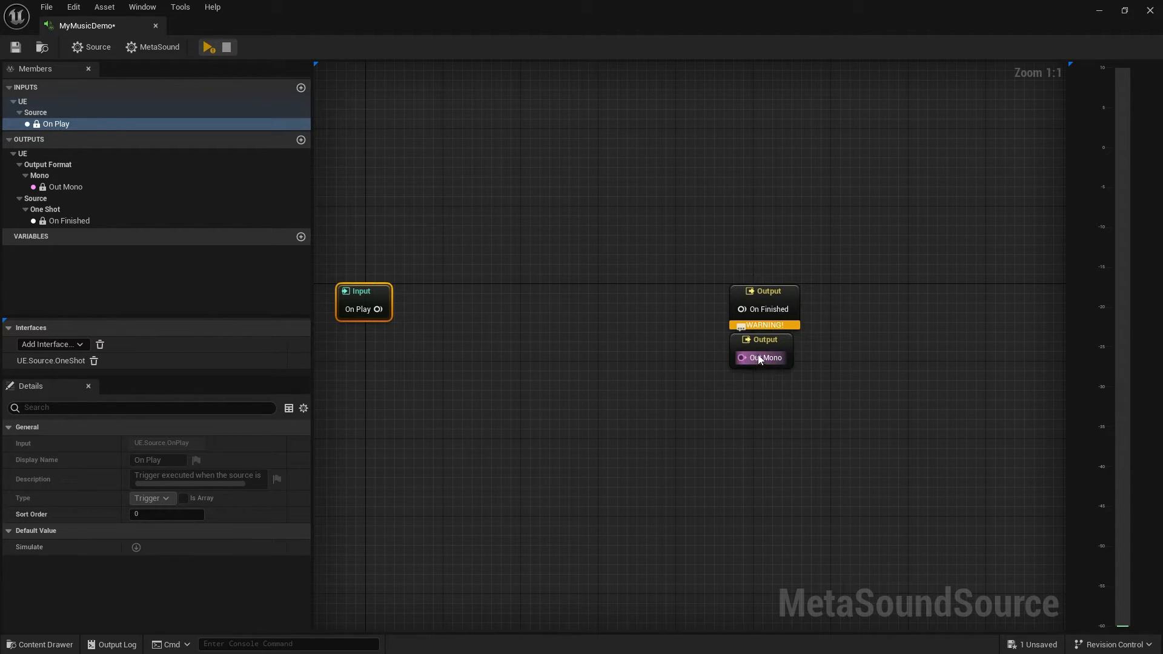
- Move the On Play input node farther away from the output nodes to widen the space between them
right_click_drag(493, 335, 755, 340)
left_click_drag(632, 300, 555, 292)
right_click_drag(889, 327, 752, 284)
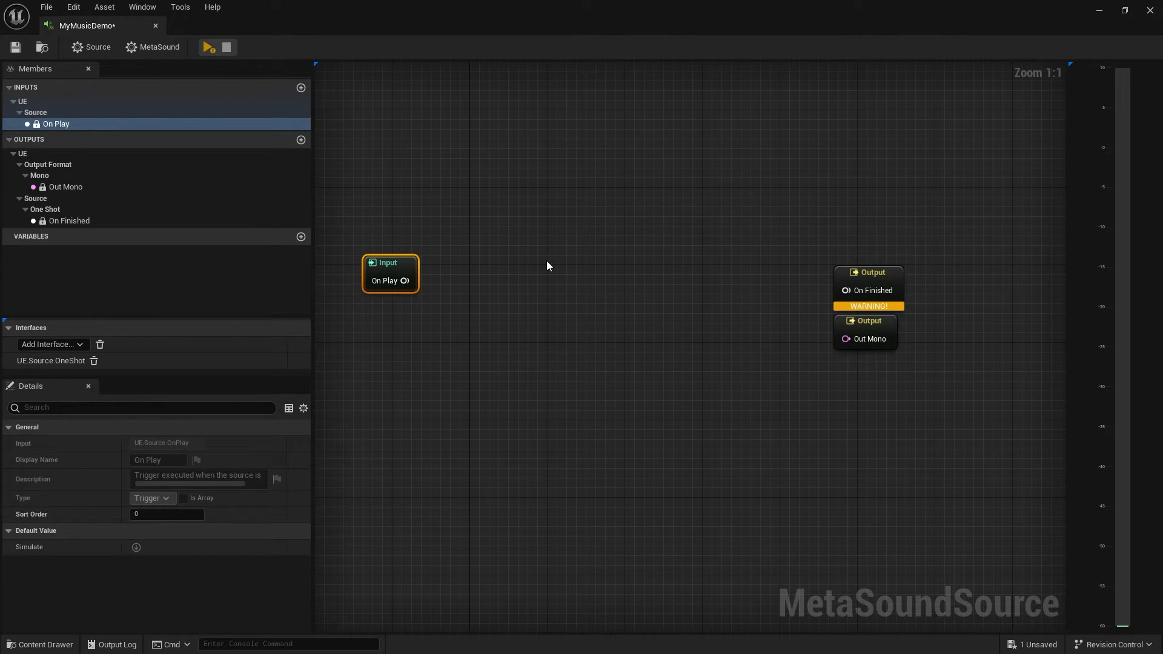
- Add a Wave Player (1.0, Mono) node between the input and outputs, and connect On Play to its Play trigger
right_click(518, 262)
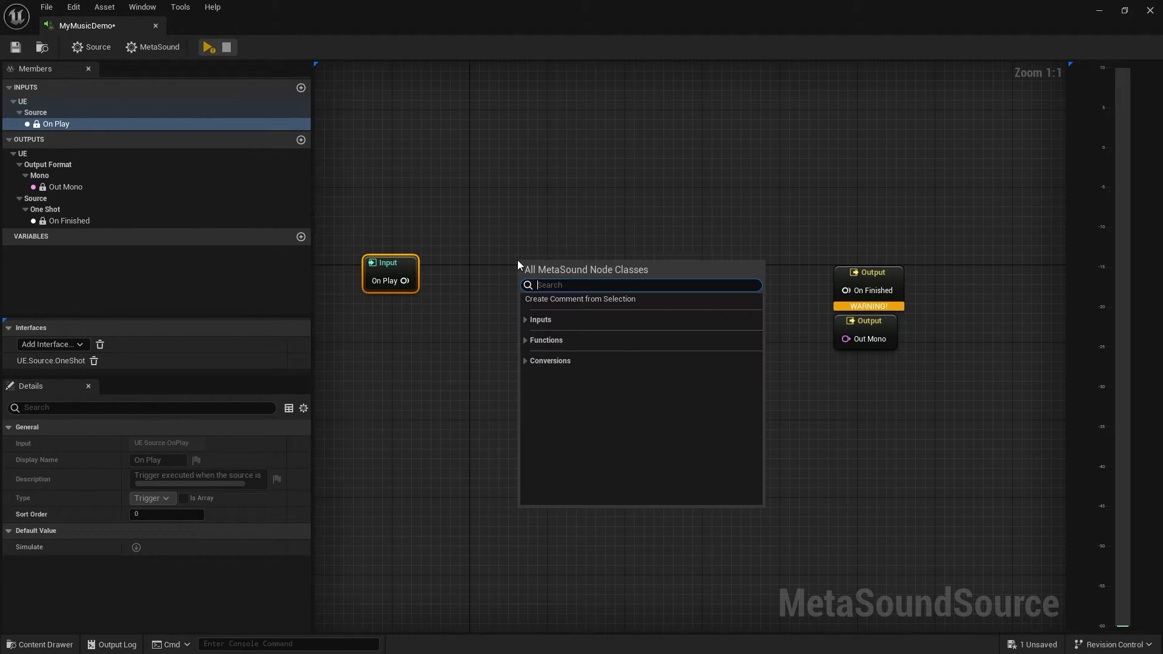
type("wave")
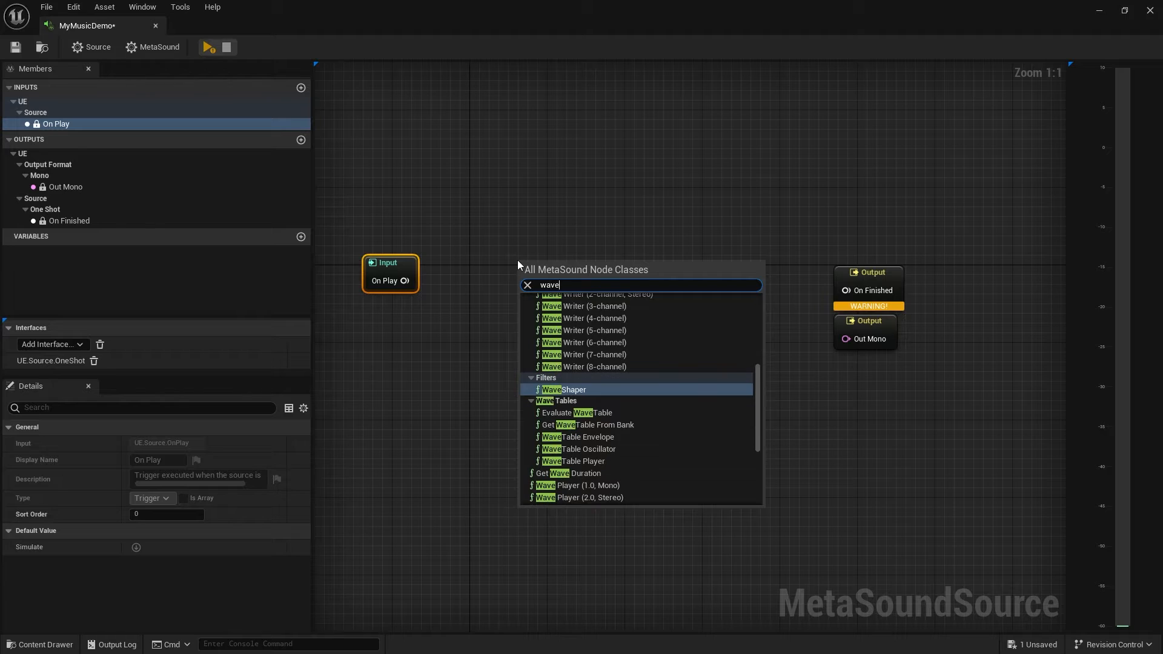
type(" player")
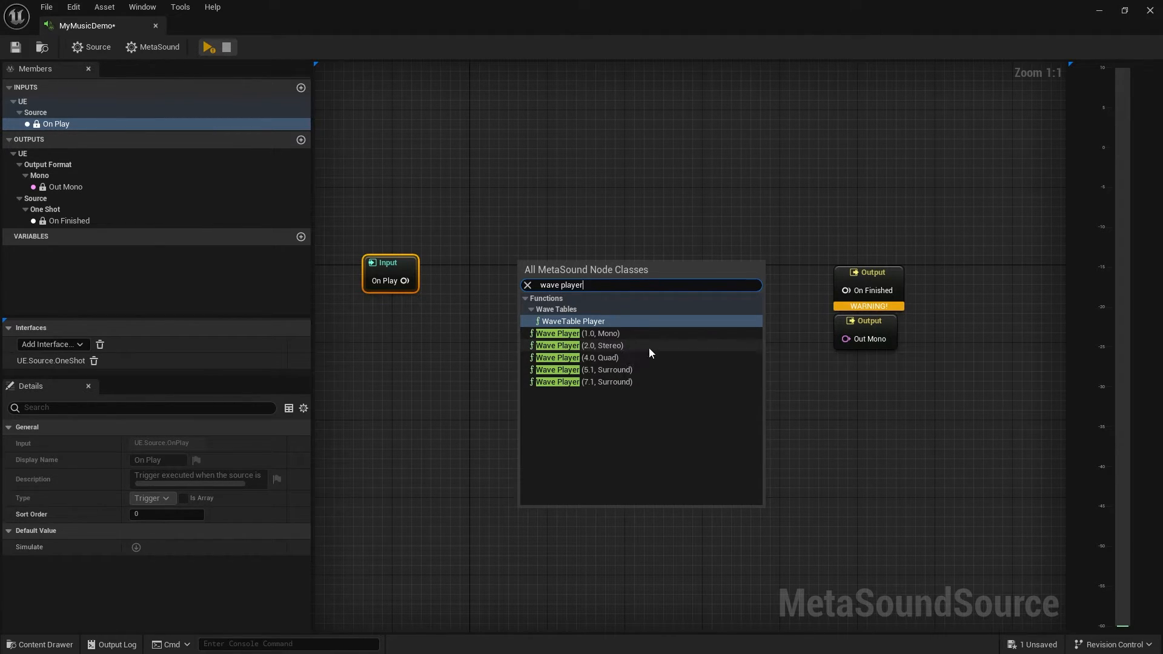
left_click(609, 336)
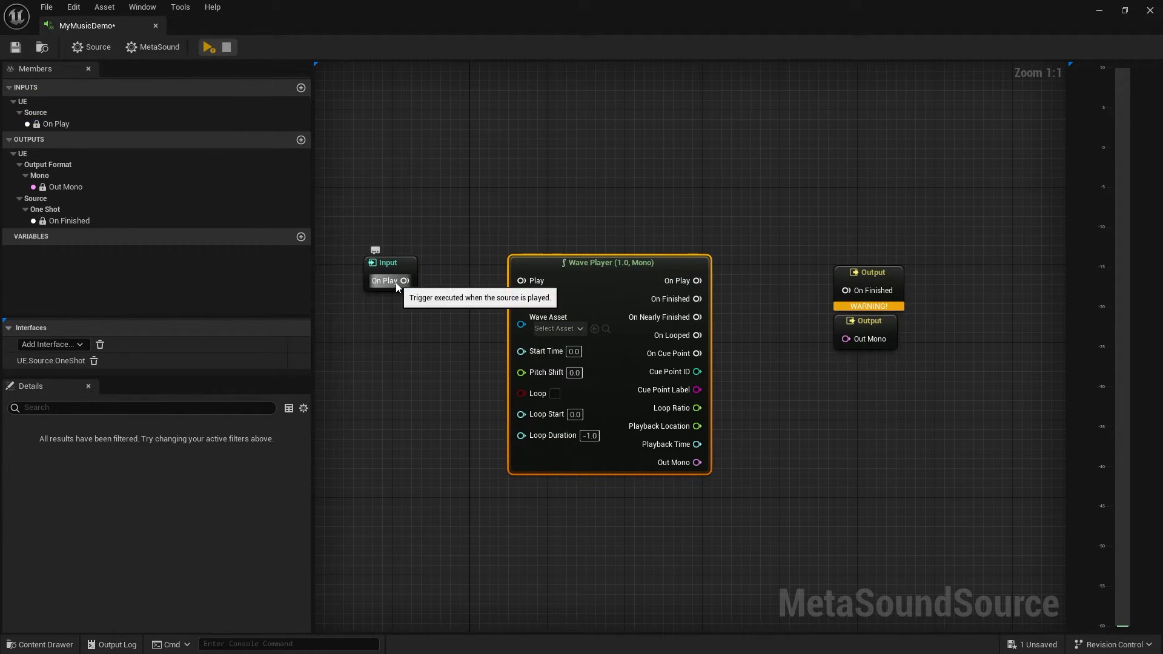
left_click_drag(404, 280, 521, 280)
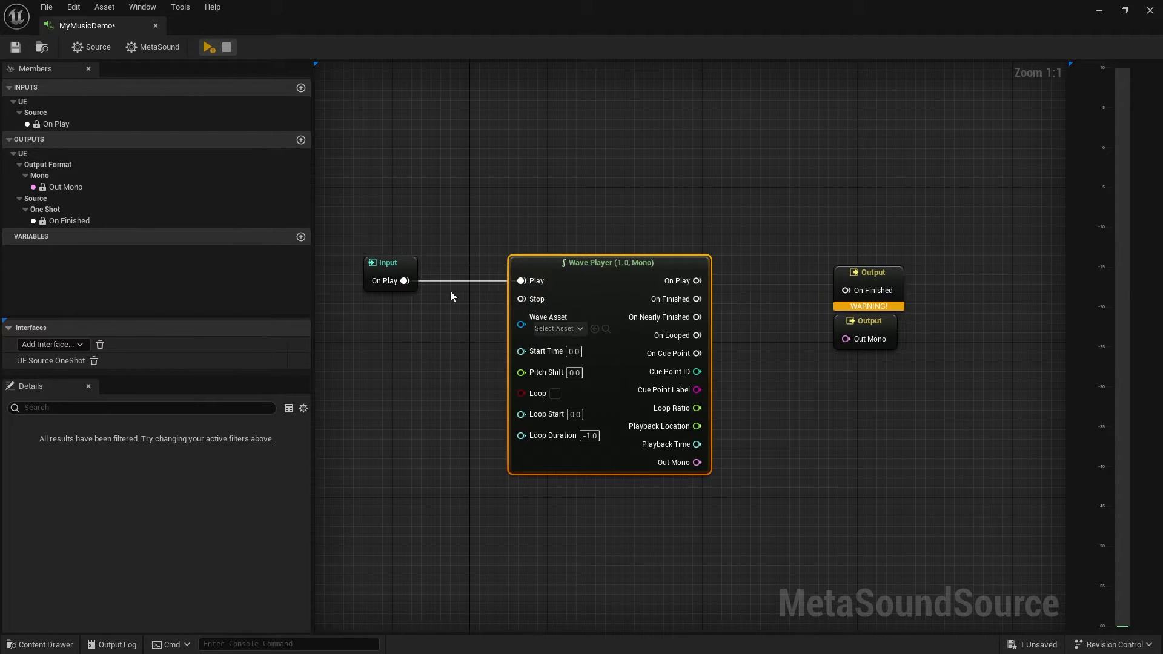
left_click_drag(388, 264, 417, 264)
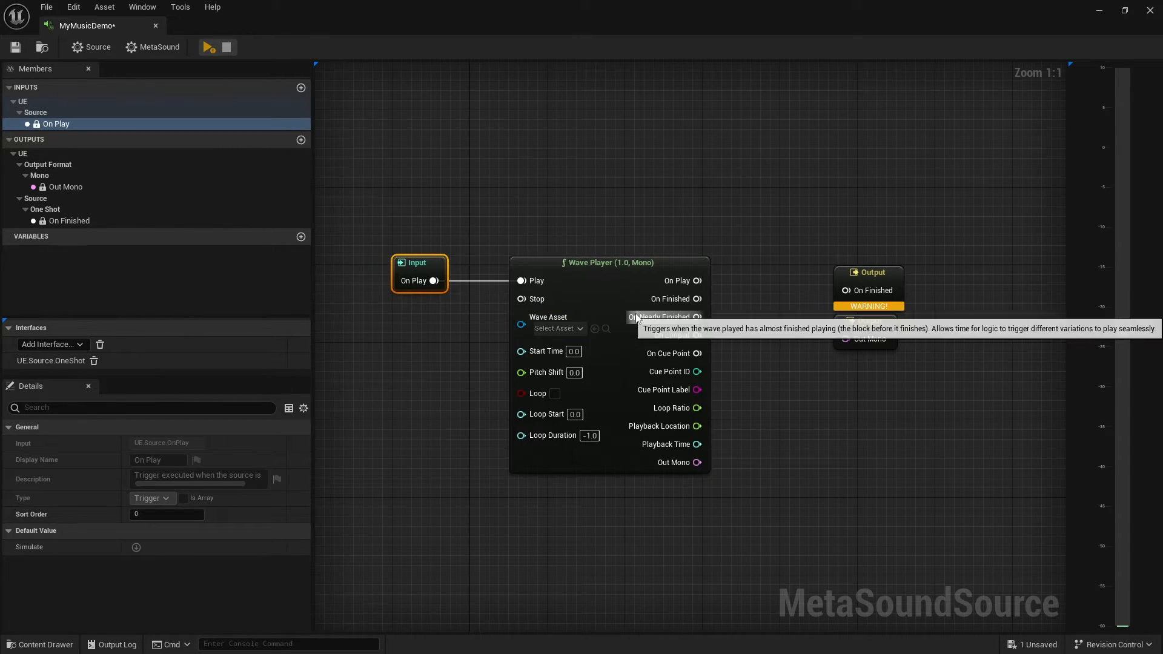
- Connect the Wave Player's Out Mono and On Finished pins to their matching output nodes and line the output nodes up
right_click_drag(845, 429, 791, 387)
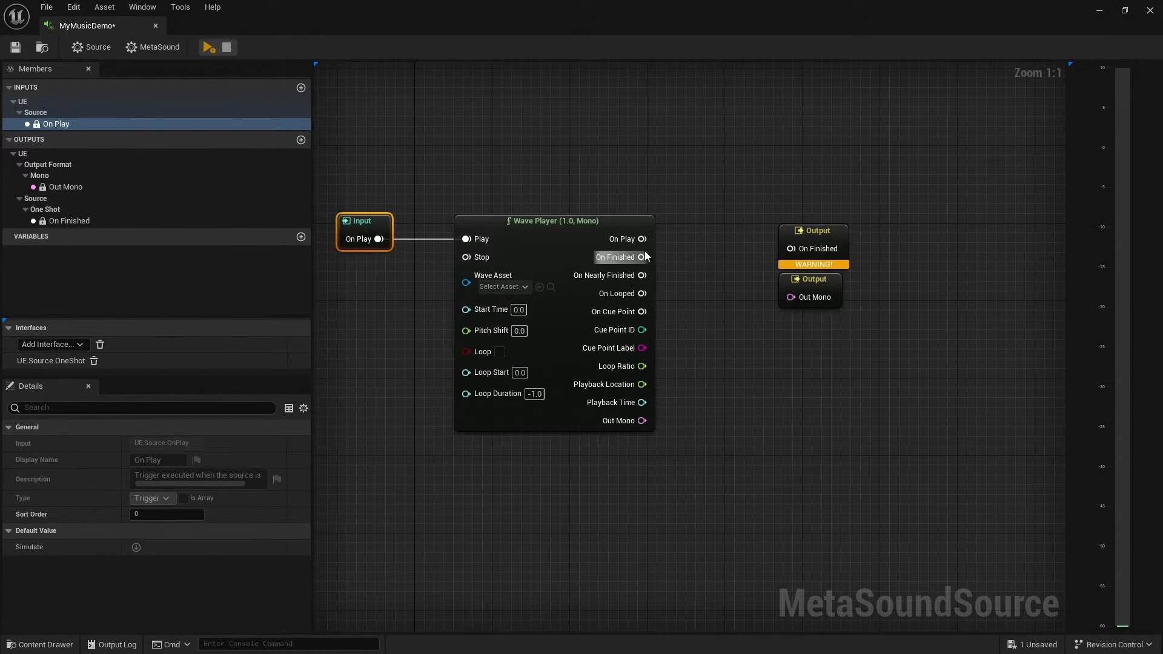
left_click_drag(642, 420, 806, 418)
left_click_drag(814, 241, 788, 251)
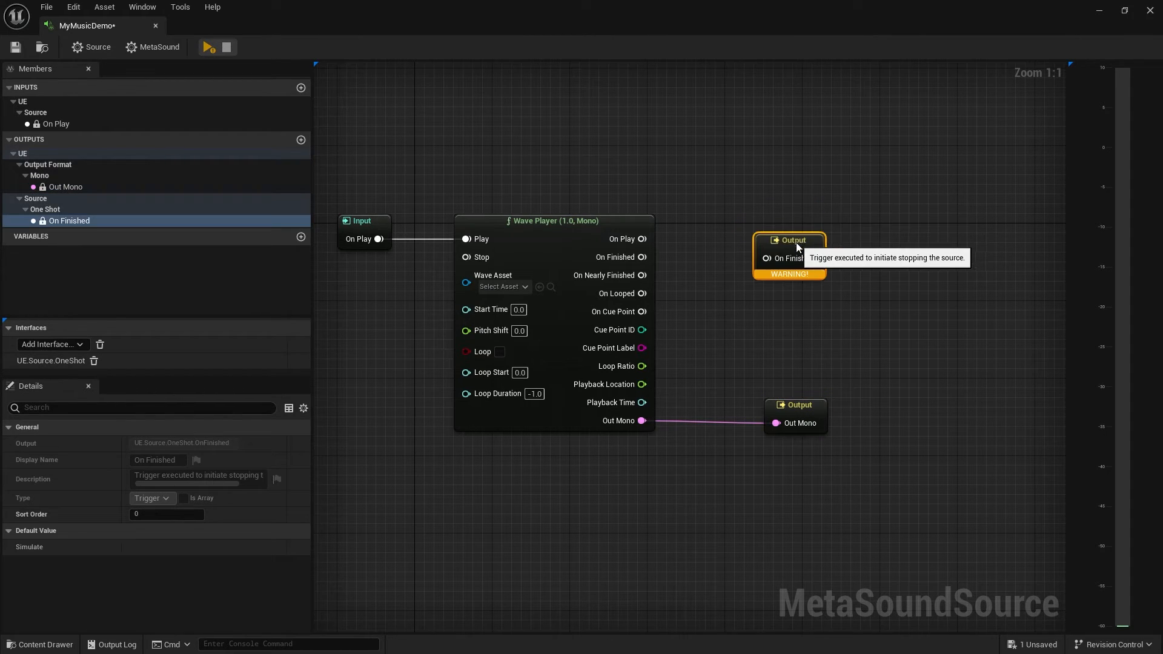
left_click_drag(847, 318, 845, 314)
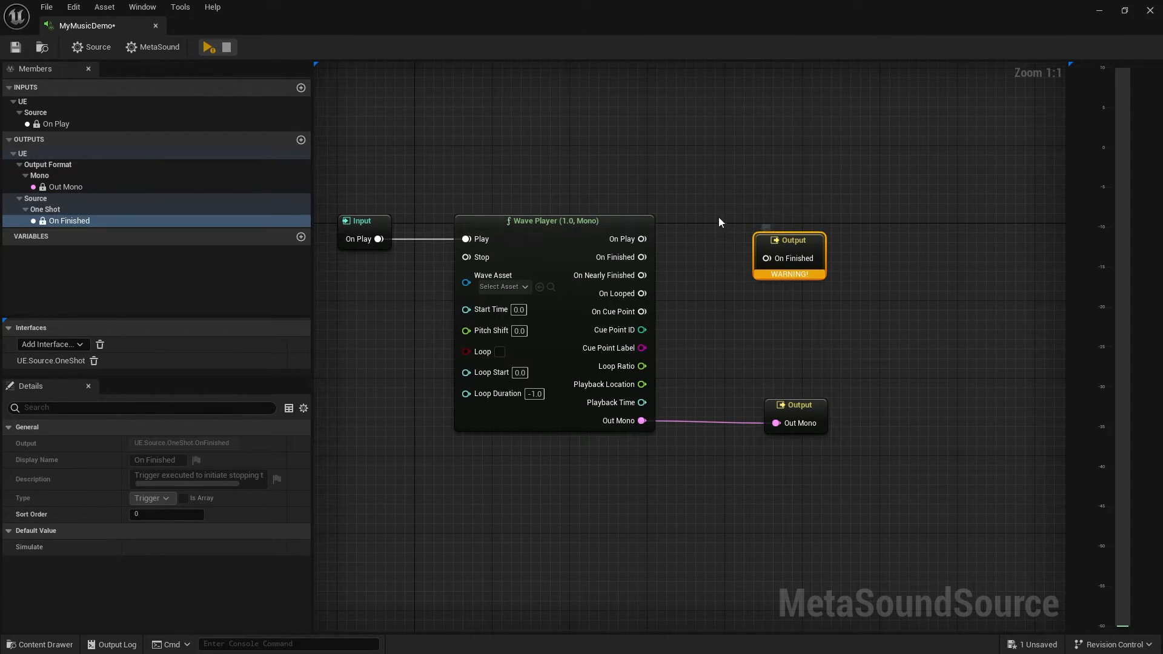
left_click_drag(790, 236, 791, 229)
left_click_drag(641, 257, 801, 252)
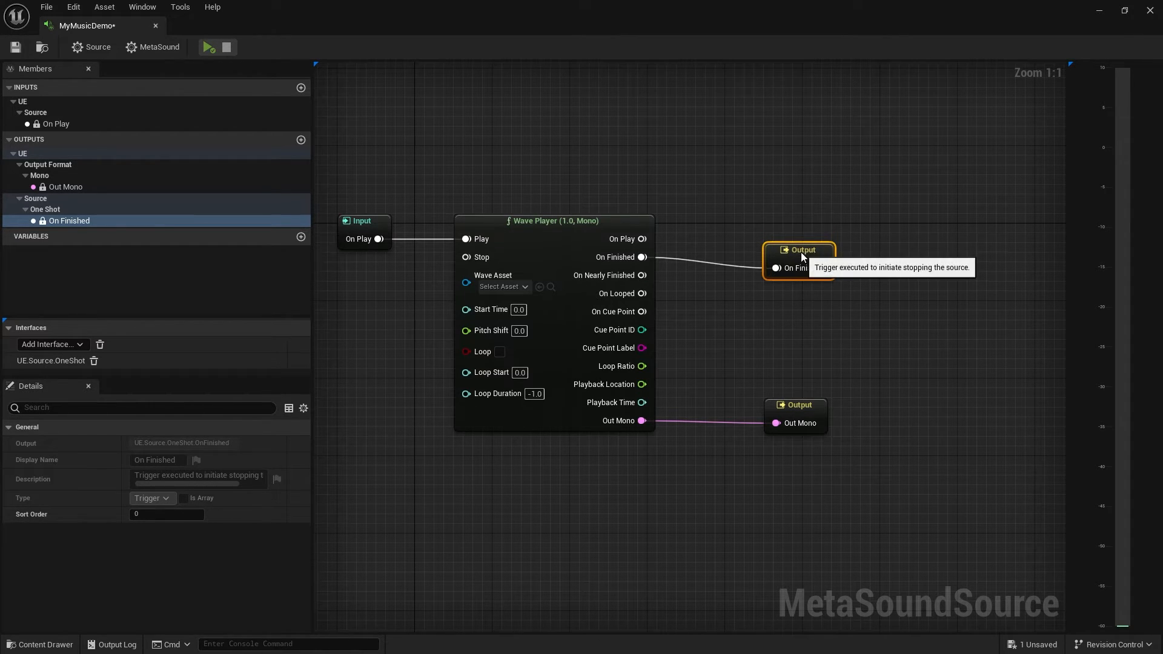
left_click(726, 352)
- Examine the connection from the On Play input node to the Wave Player's Play trigger
right_click_drag(407, 331, 536, 300)
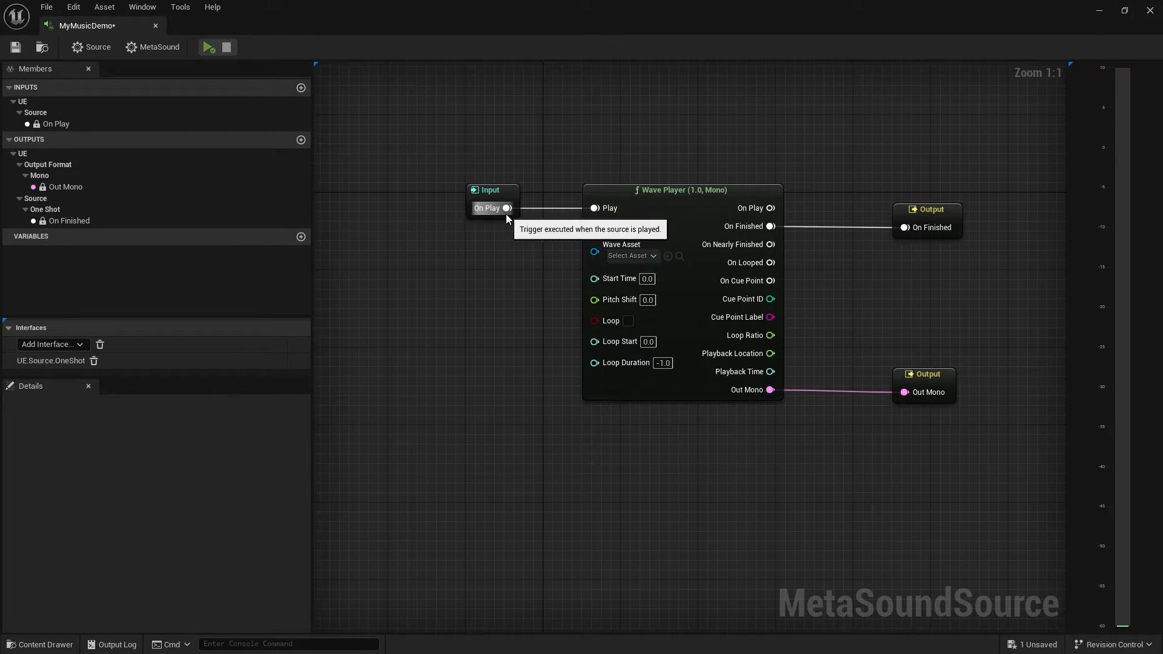
left_click_drag(459, 173, 526, 267)
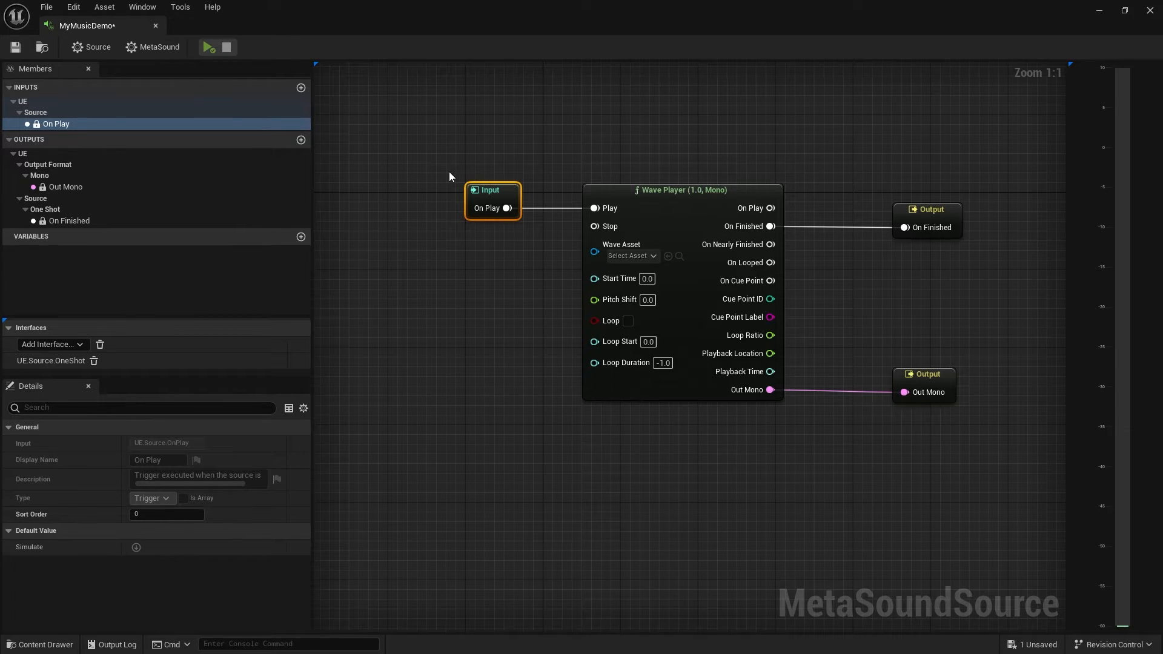
left_click_drag(449, 172, 540, 250)
right_click_drag(524, 306, 435, 300)
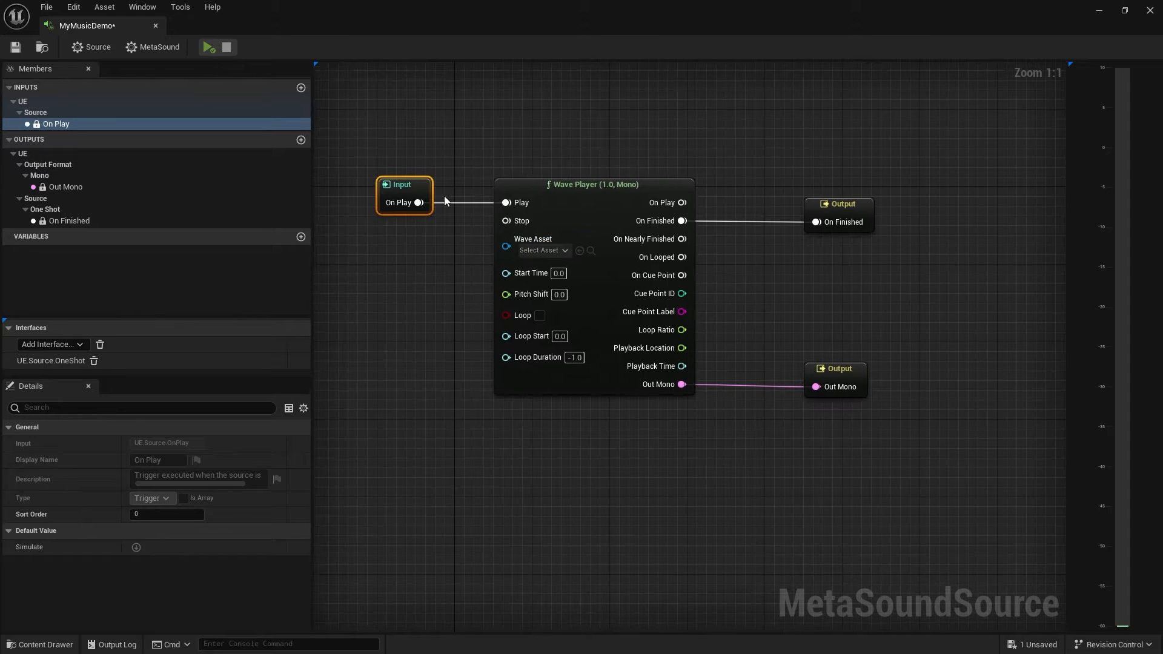
left_click(506, 203)
- Assign the Screen_Saver sound wave from the StarterContent folder as the Wave Player's Wave Asset
left_click(549, 251)
left_click(272, 538)
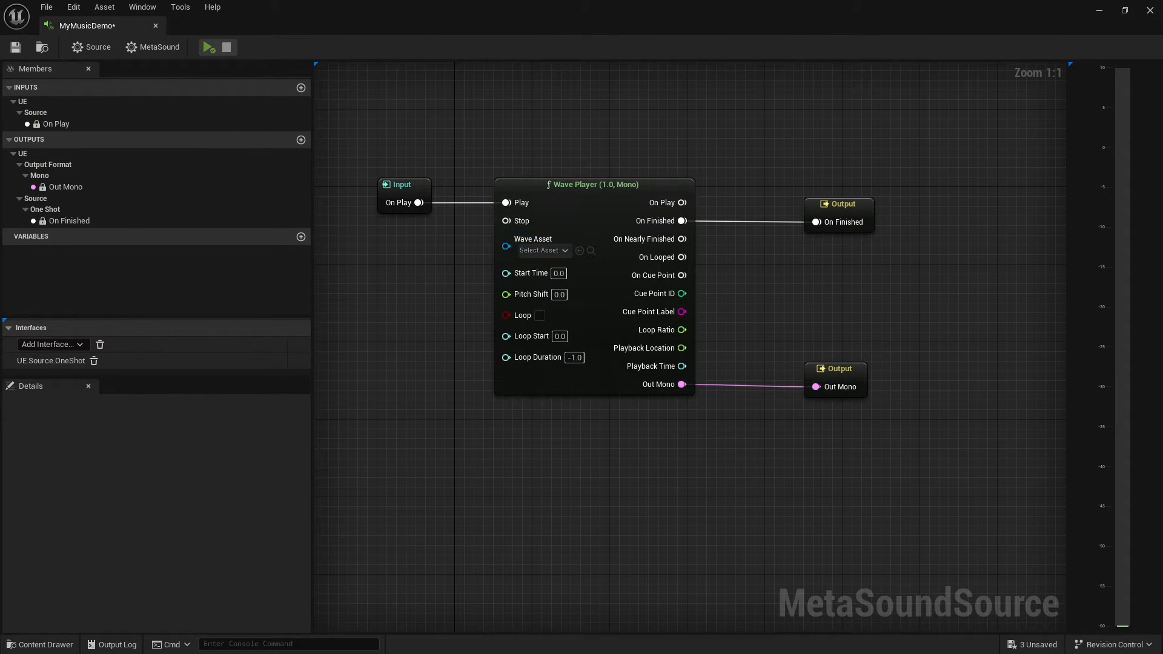
left_click(40, 645)
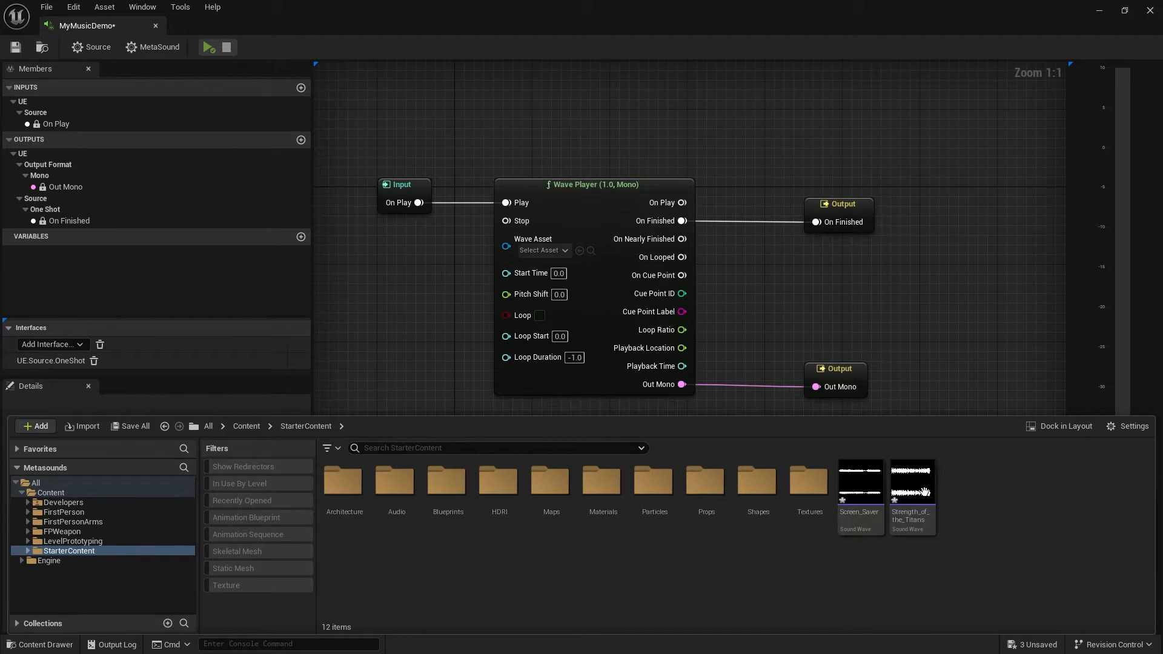
mouse_move(916, 523)
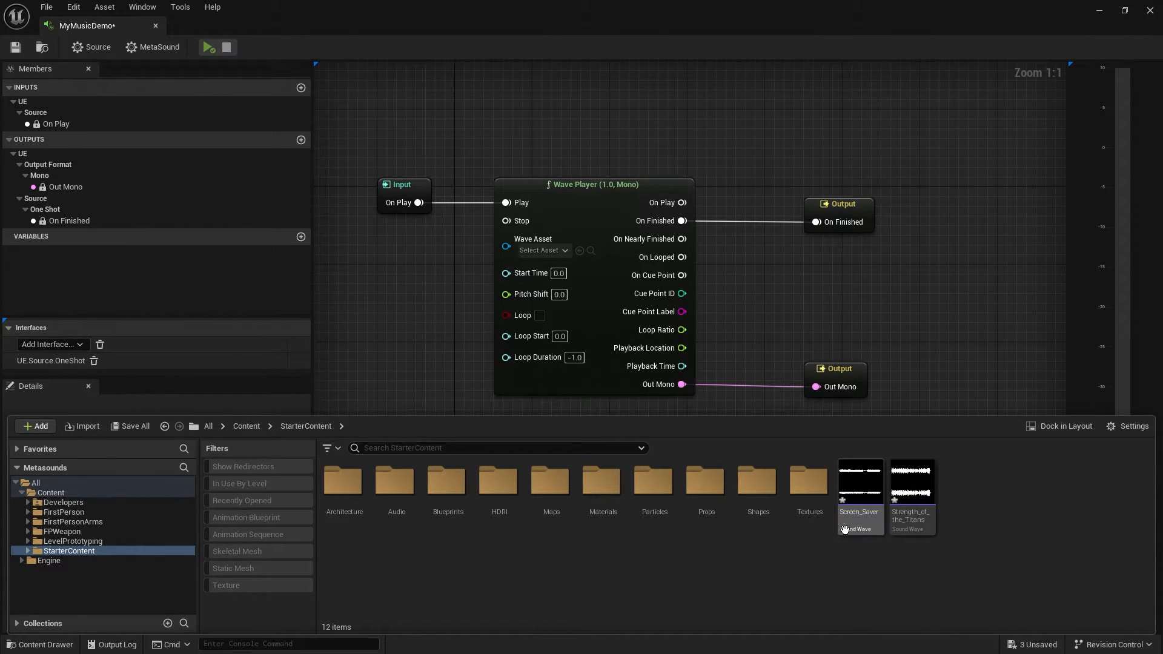
mouse_move(859, 482)
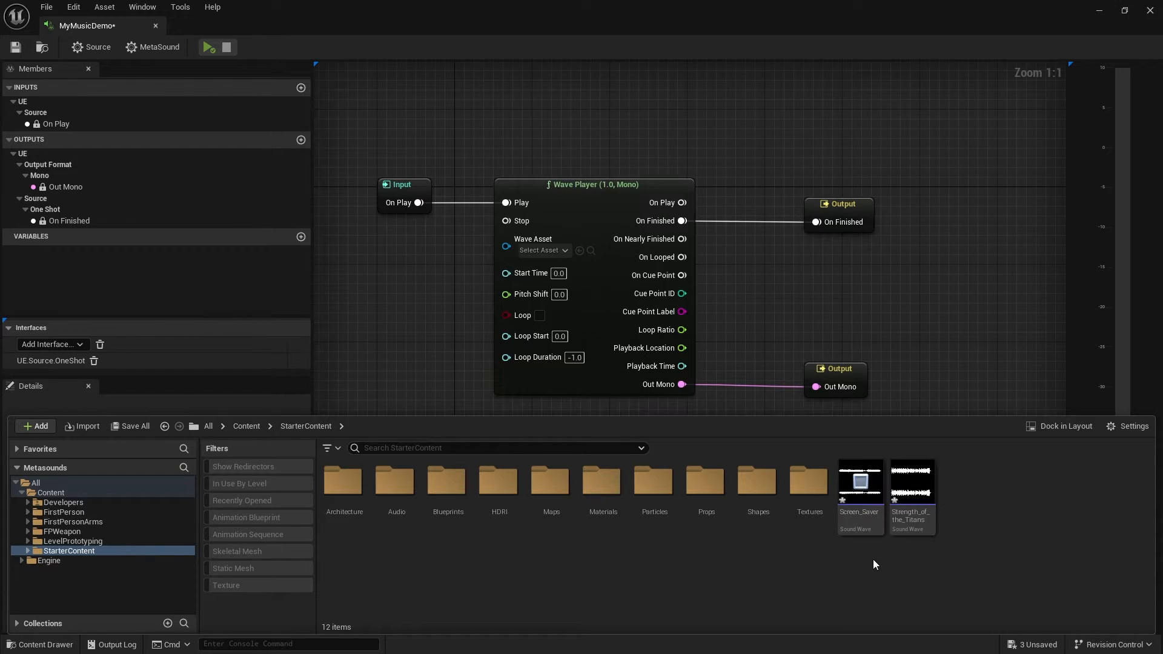
left_click(859, 482)
left_click_drag(858, 516, 539, 251)
left_click(445, 288)
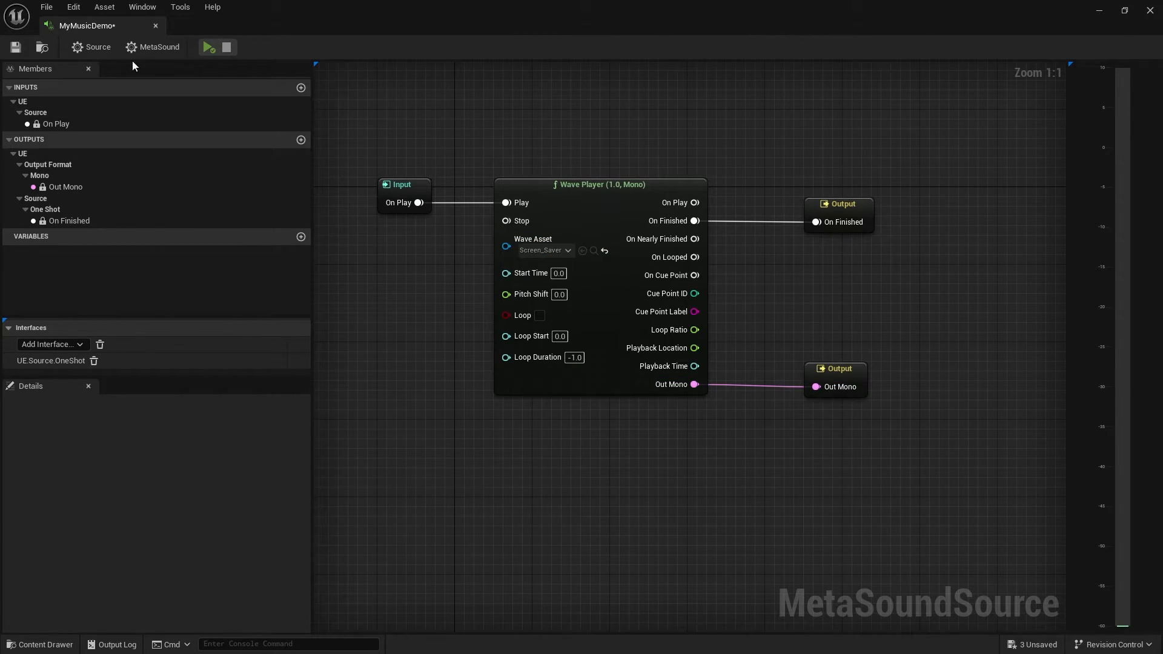
- Close the MetaSound editor and open the BP_FirstPersonCharacter blueprint from the FirstPerson/Blueprints folder
left_click(1150, 11)
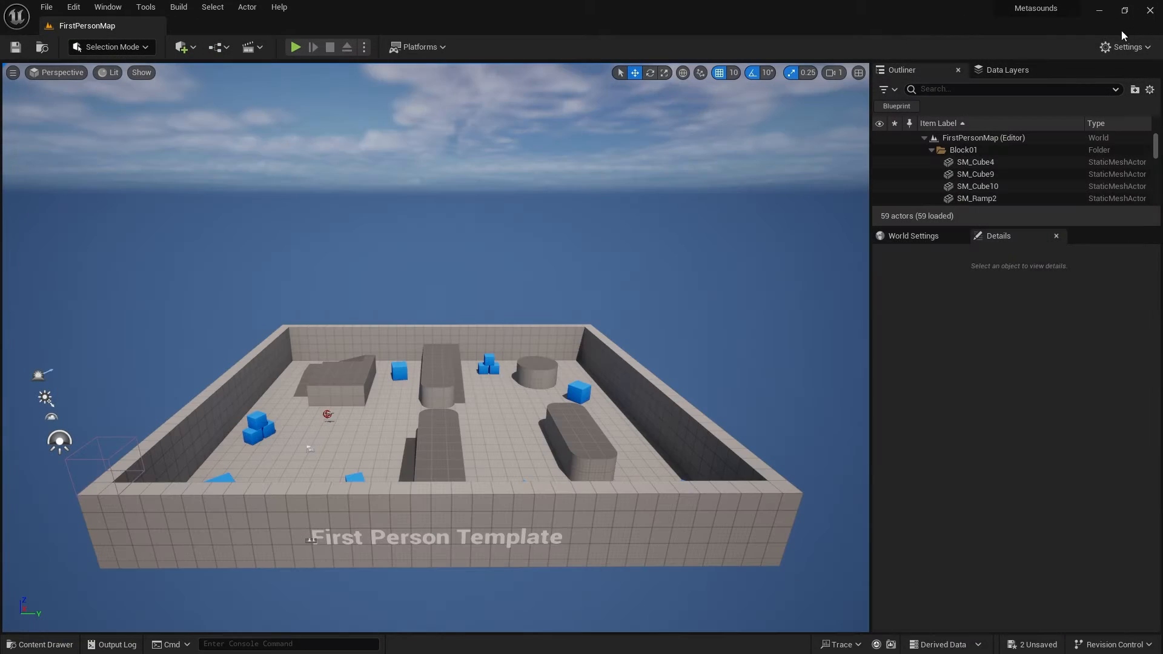
left_click(41, 645)
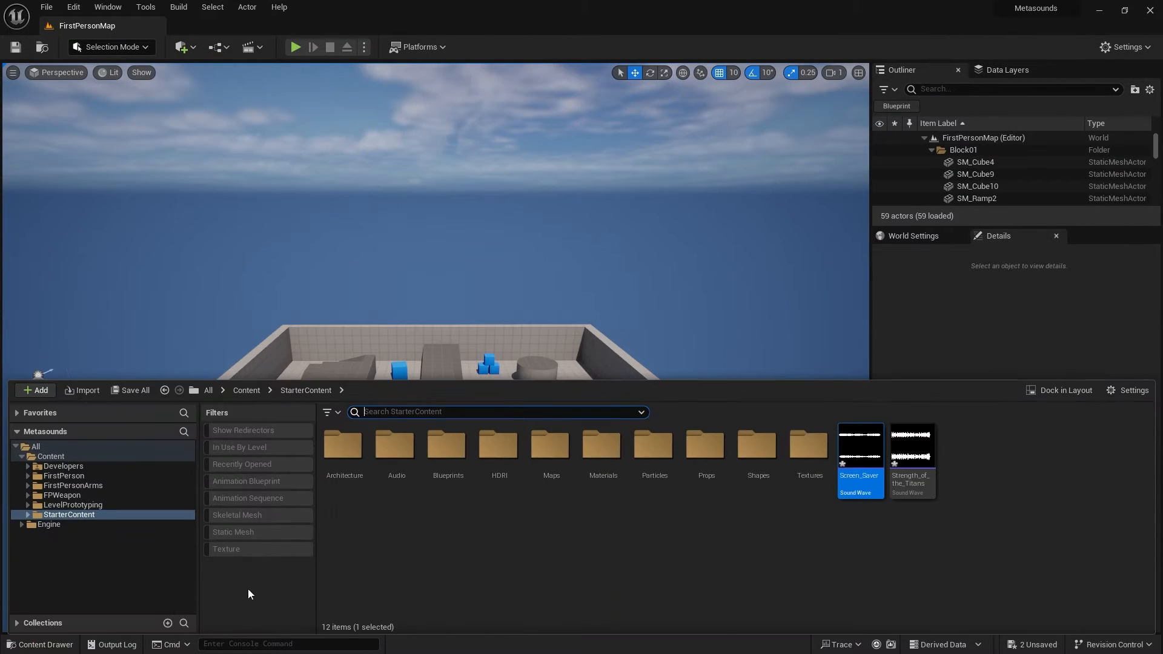
left_click(237, 391)
double_click(397, 466)
double_click(335, 449)
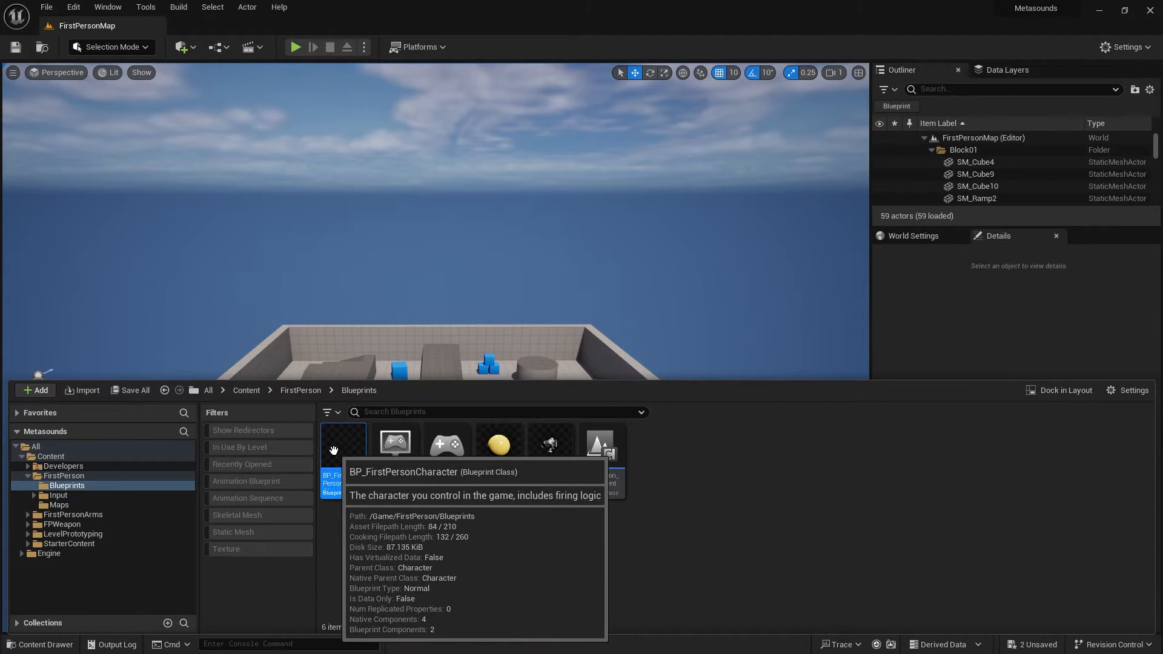
double_click(333, 450)
- Add a Debug Key 1 event in an empty area of the character's Event Graph
right_click_drag(402, 328, 488, 366)
scroll(488, 366, "down", 9)
scroll(532, 274, "up", 8)
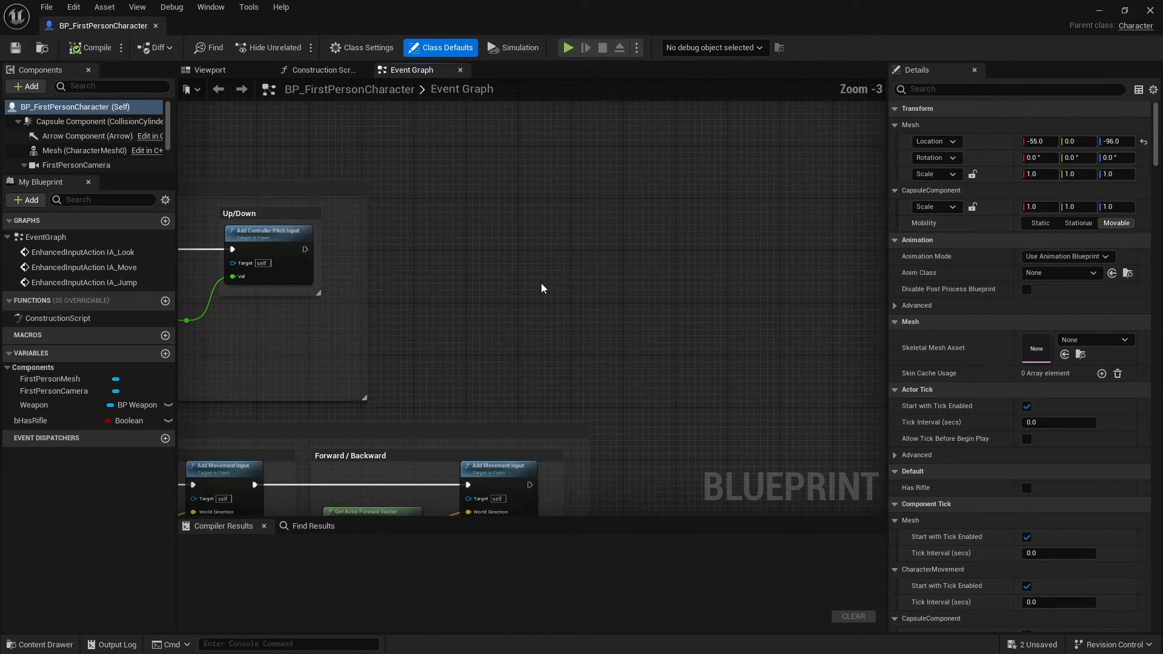
scroll(542, 284, "up", 3)
right_click(464, 237)
type("1")
scroll(524, 361, "up", 5)
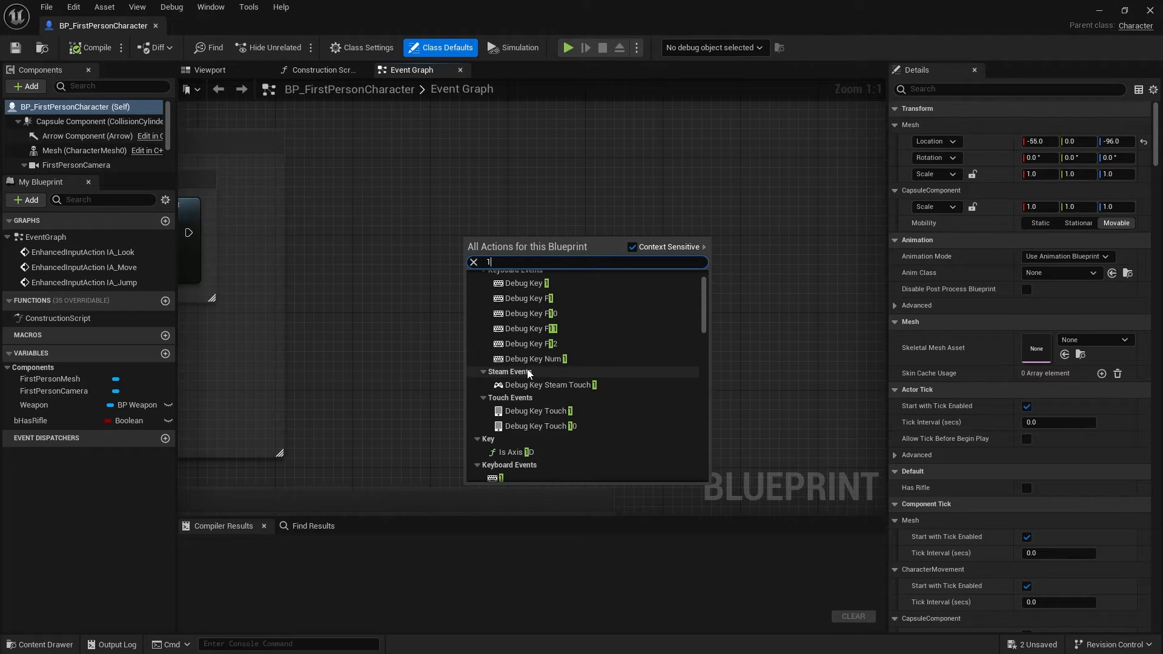
left_click(516, 283)
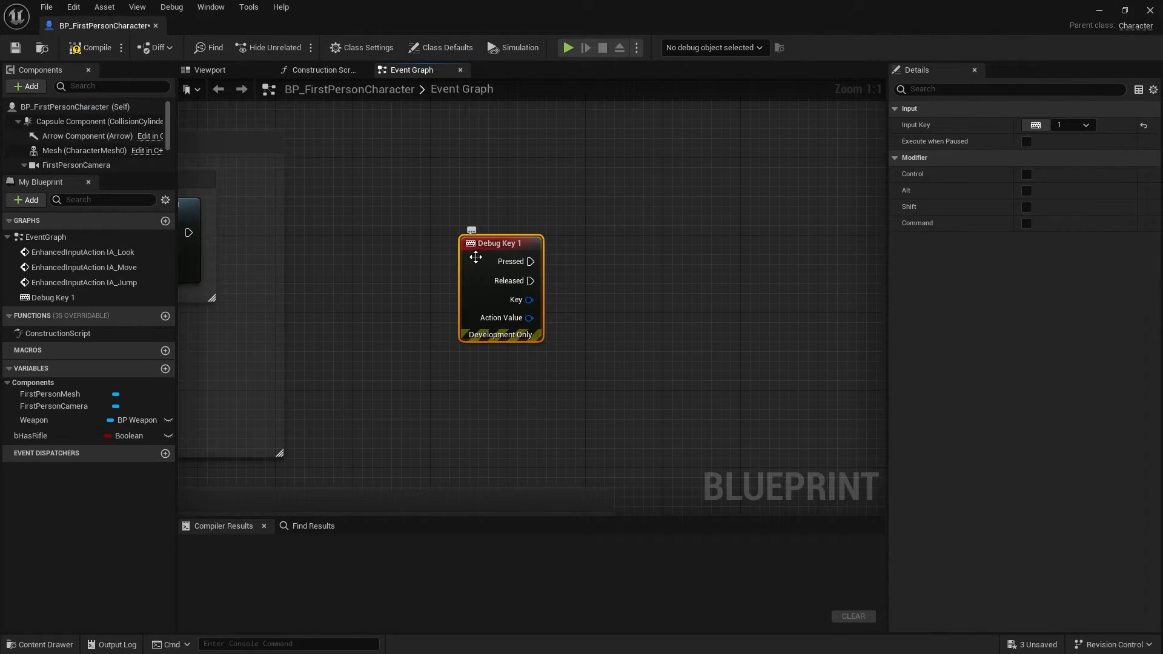
left_click_drag(477, 255, 449, 206)
- Add a Play Sound 2D node driven by the Pressed output of the Debug Key 1 event
scroll(606, 198, "up", 3)
right_click_drag(532, 242, 448, 255)
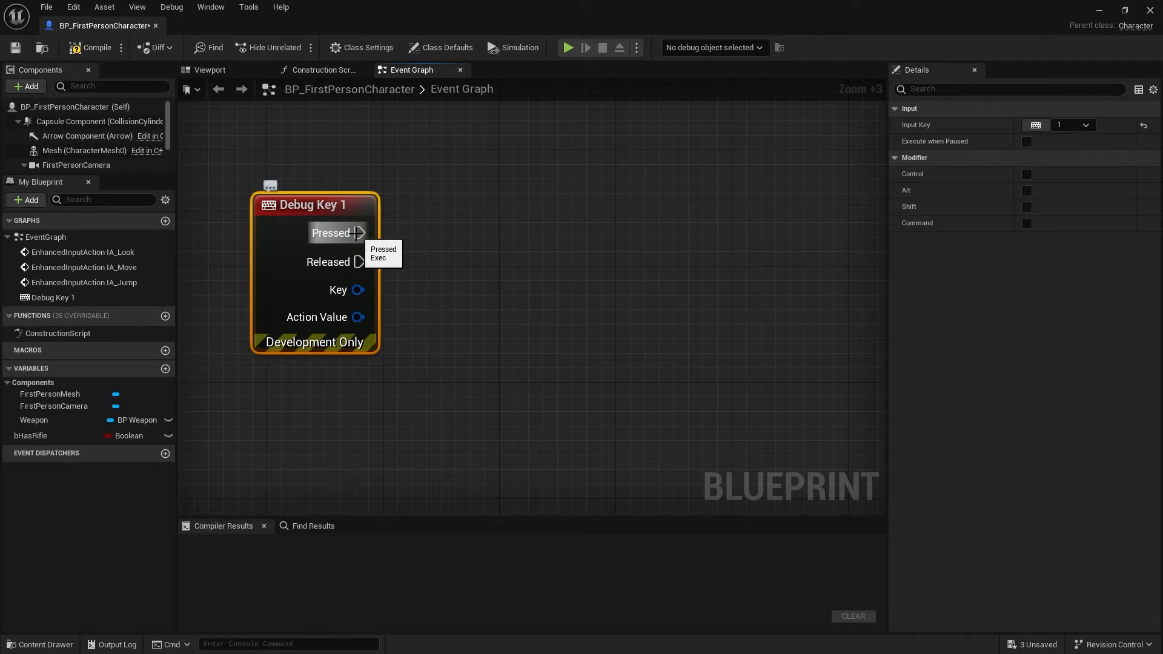
left_click_drag(354, 234, 482, 249)
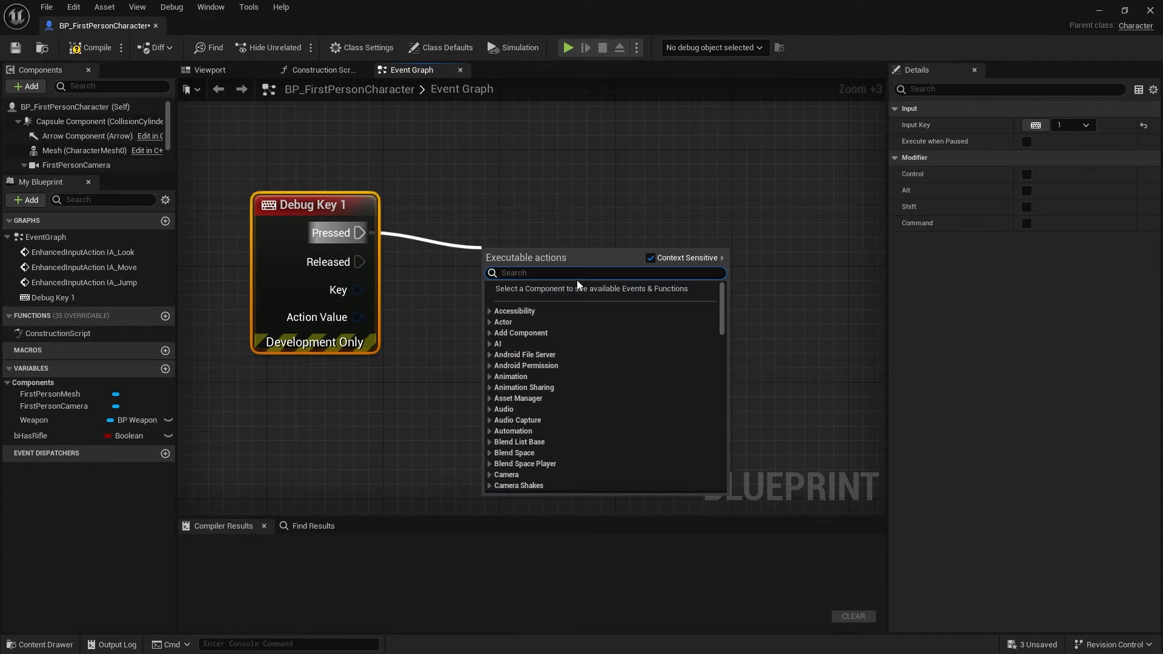
type("play sound")
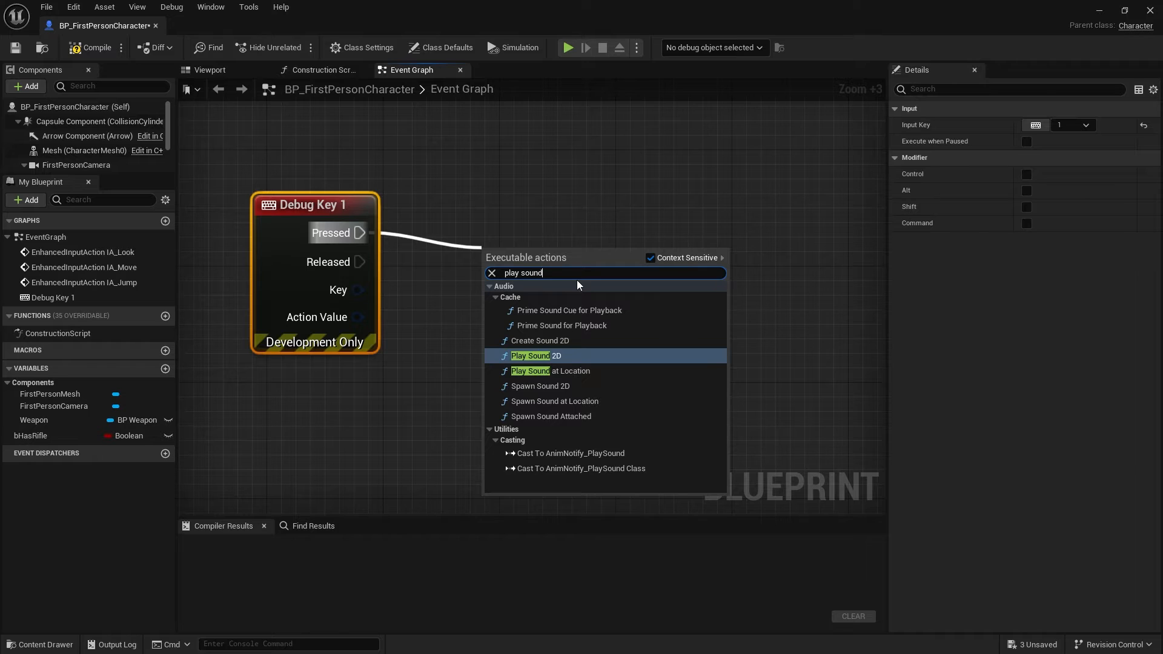
left_click(555, 357)
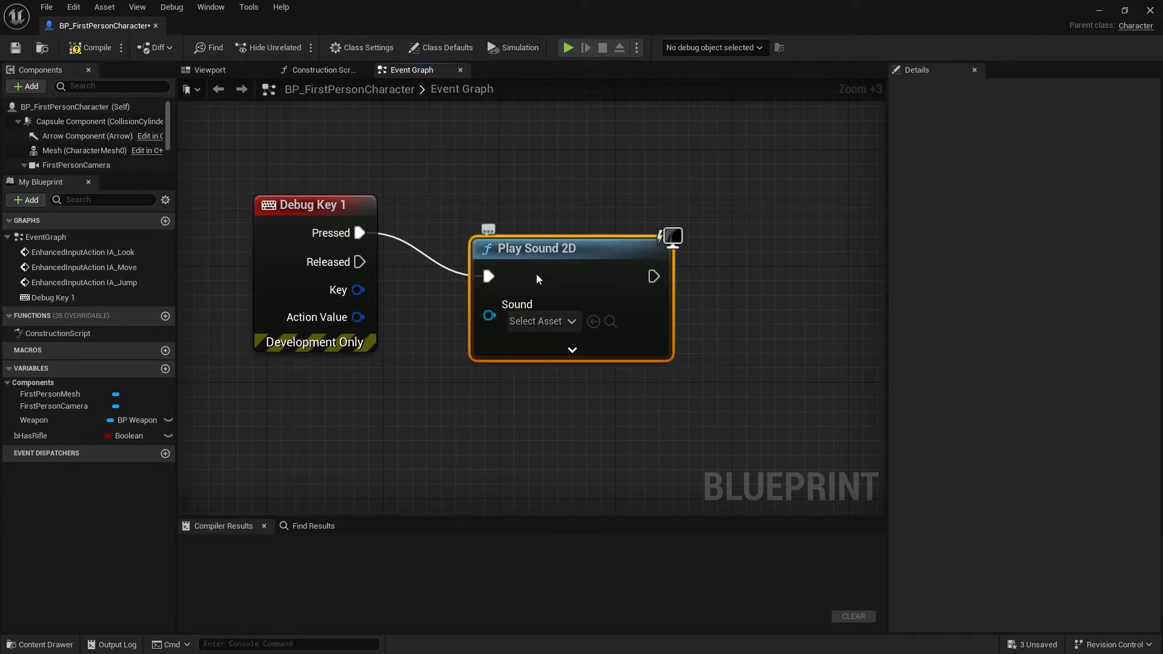
- Set the Play Sound 2D node's Sound to the MyMusicDemo MetaSound source and compile and save the blueprint
left_click(572, 280)
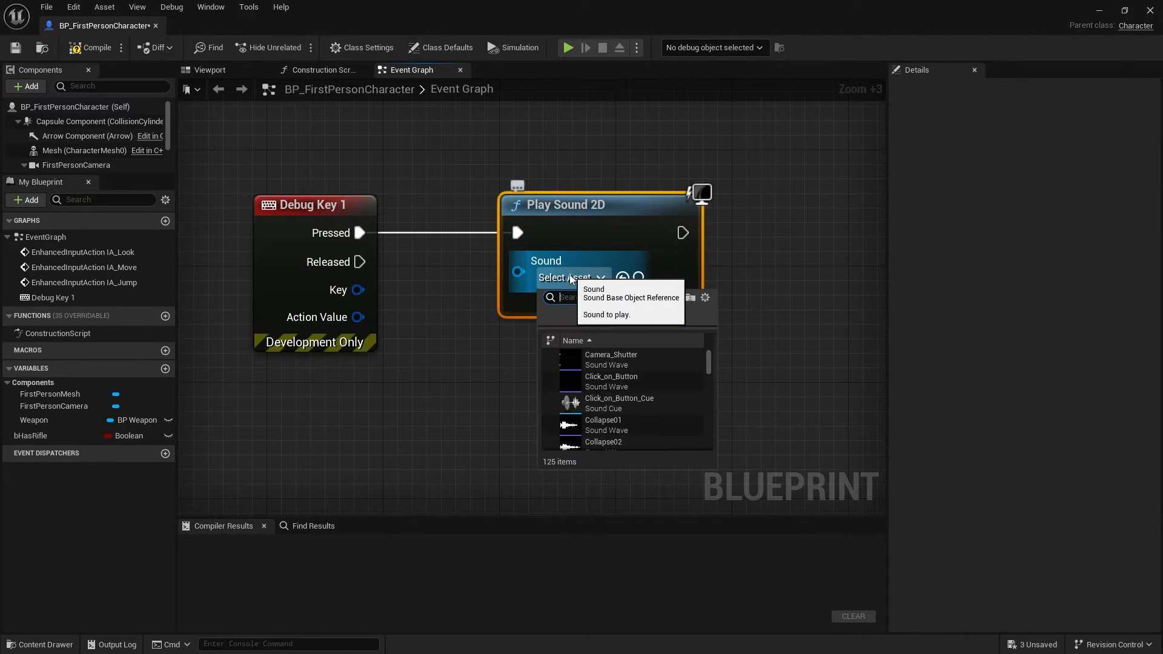
scroll(645, 398, "down", 5)
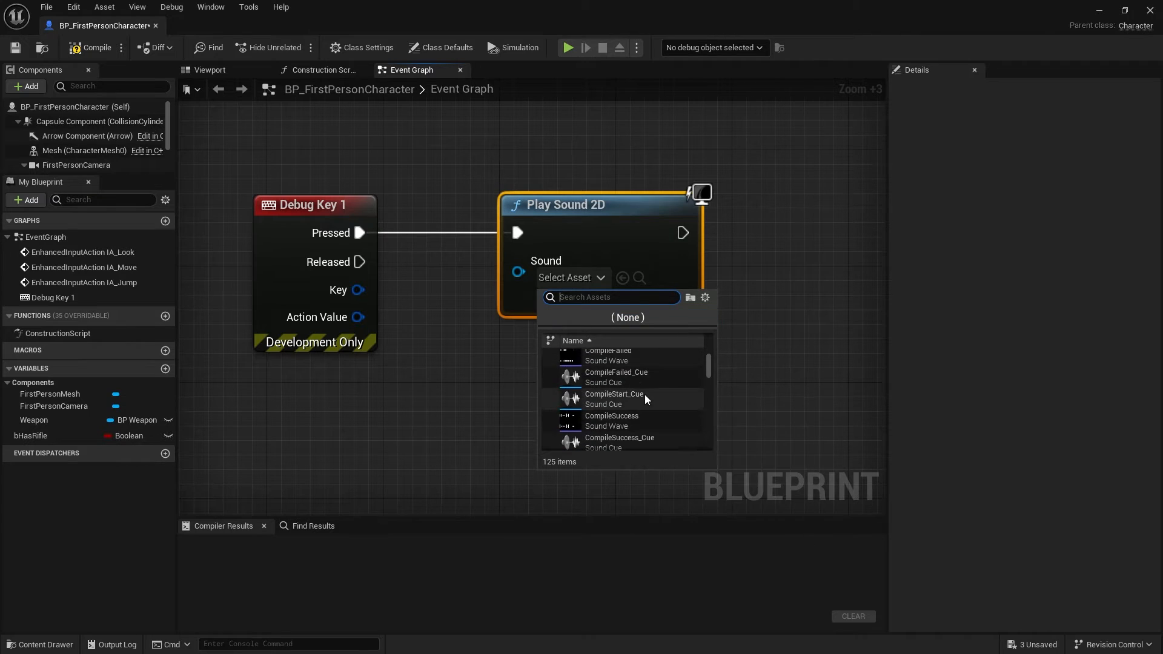
type("mym")
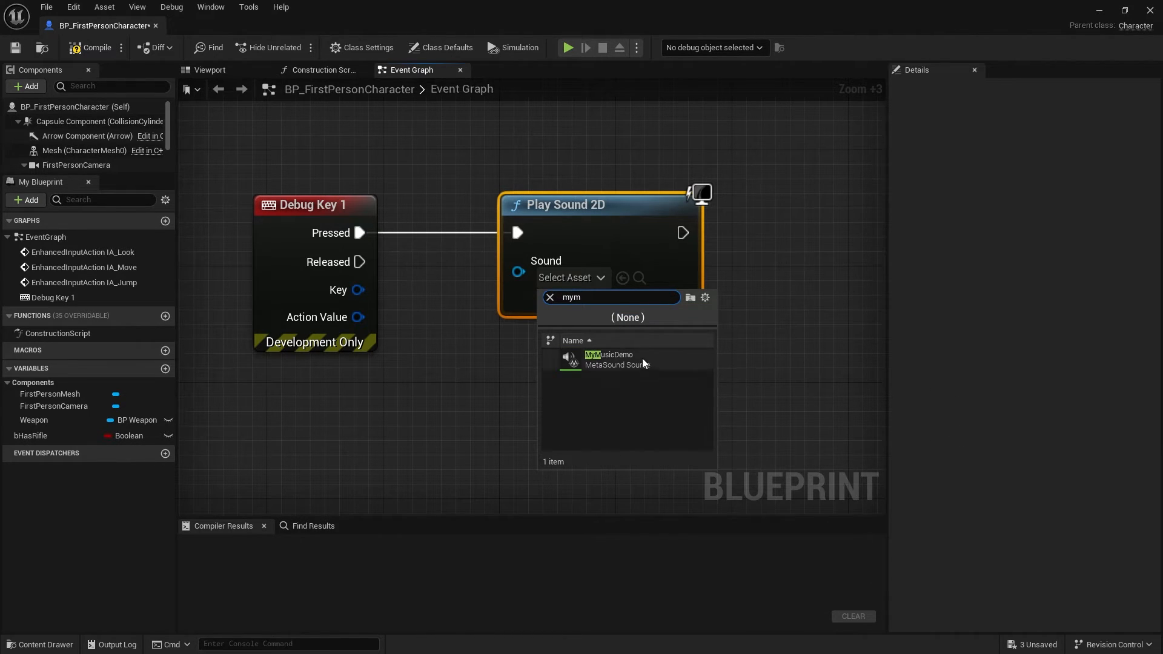
left_click(609, 359)
left_click(89, 47)
left_click(15, 47)
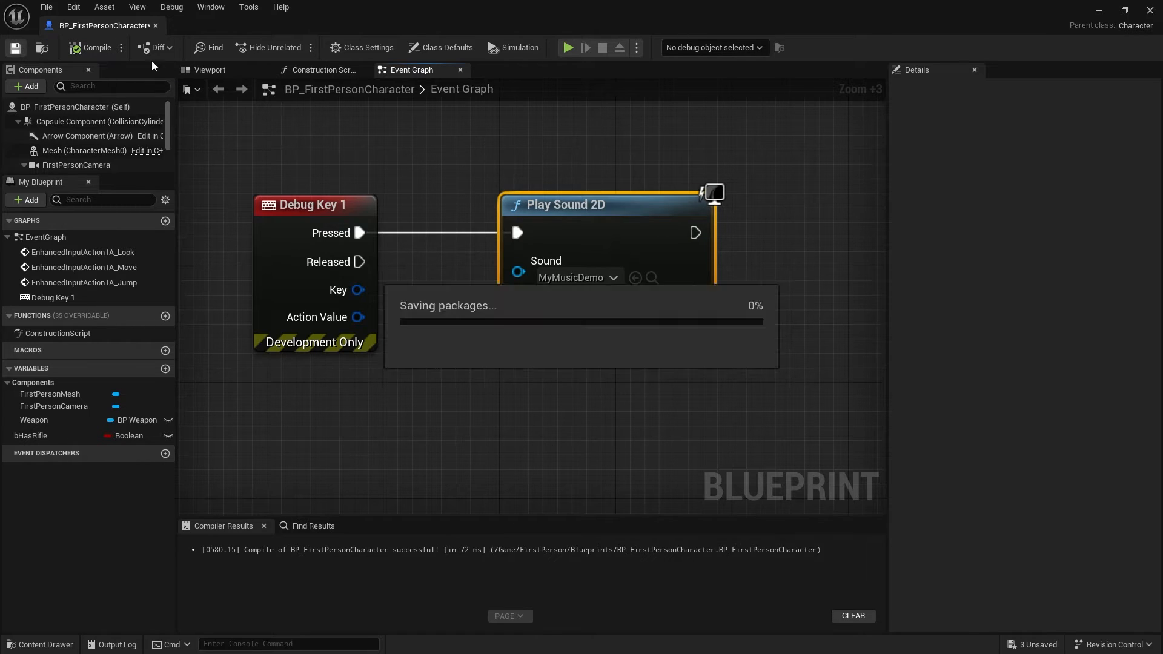
- Minimize the blueprint editor and play-test the level to hear the music, ending the play session when done
left_click(1099, 11)
left_click(296, 48)
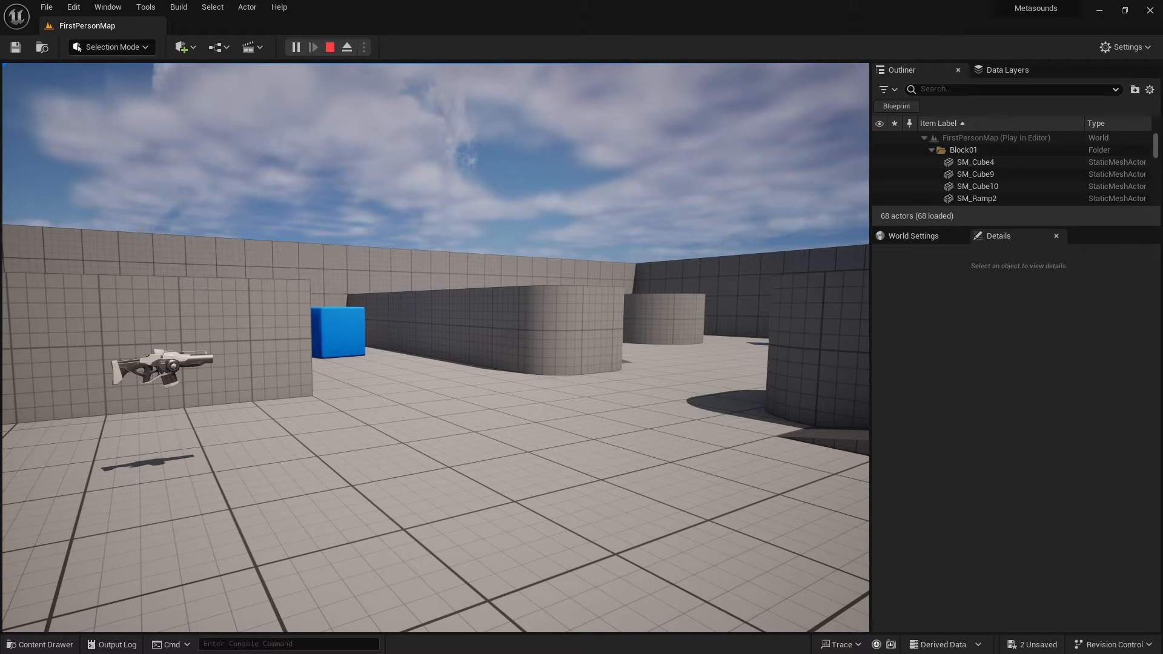
key("Escape")
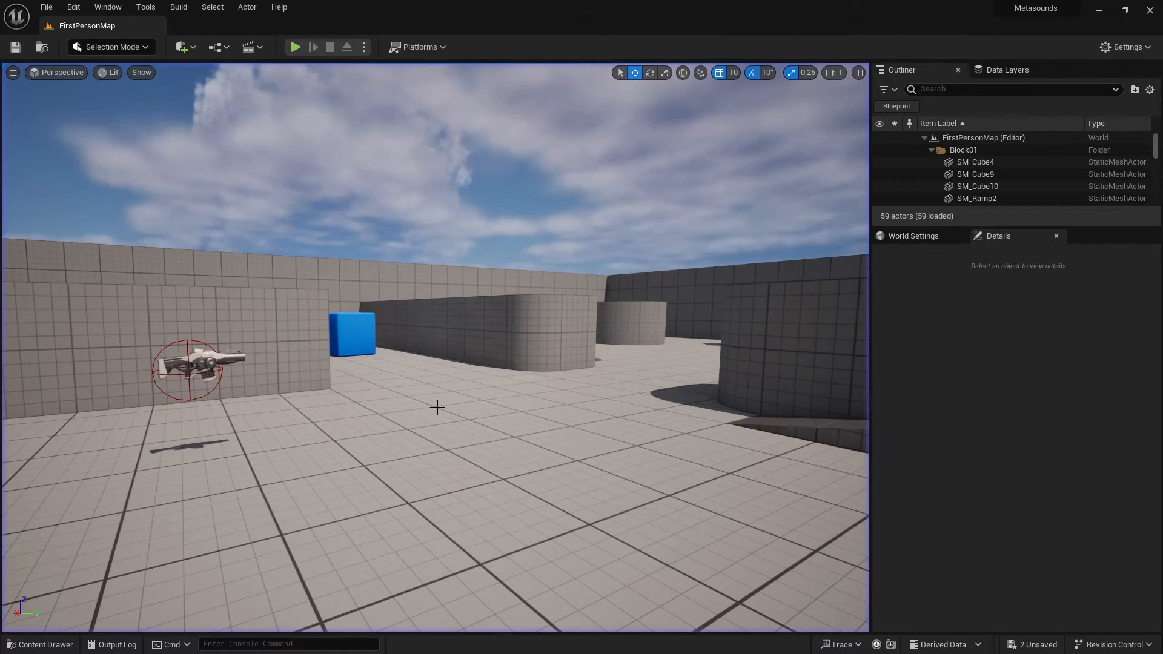
- Reopen BP_FirstPersonCharacter and locate the MyMusicDemo asset used by Play Sound 2D to open it in the MetaSound editor
left_click(35, 649)
double_click(337, 447)
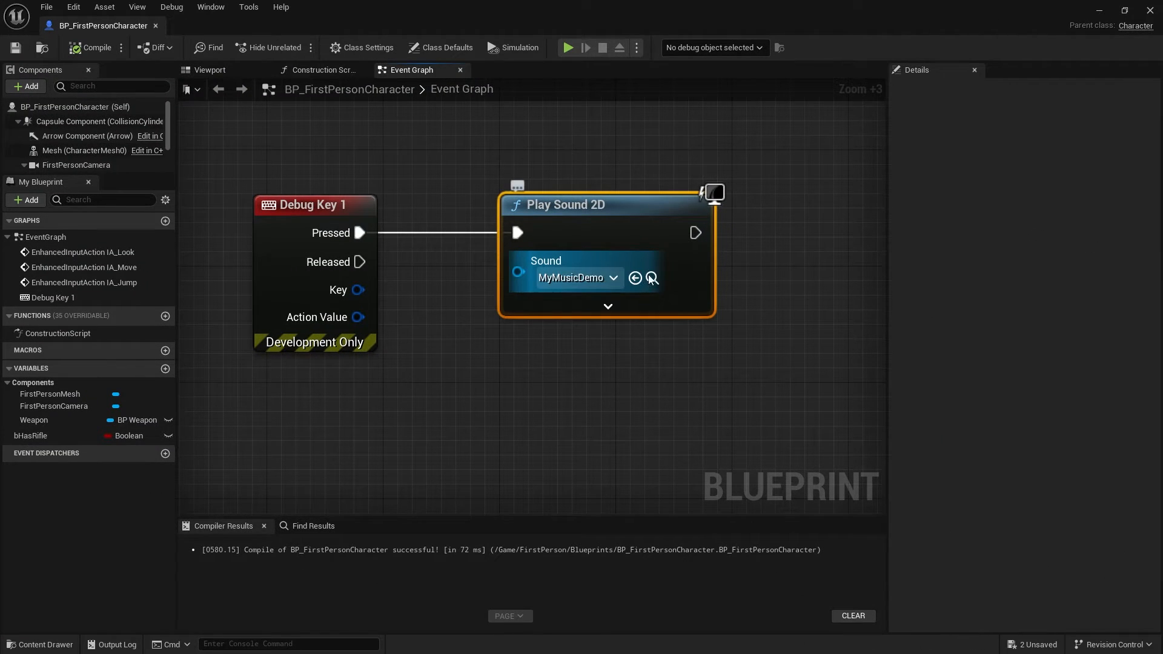
left_click(650, 278)
double_click(652, 518)
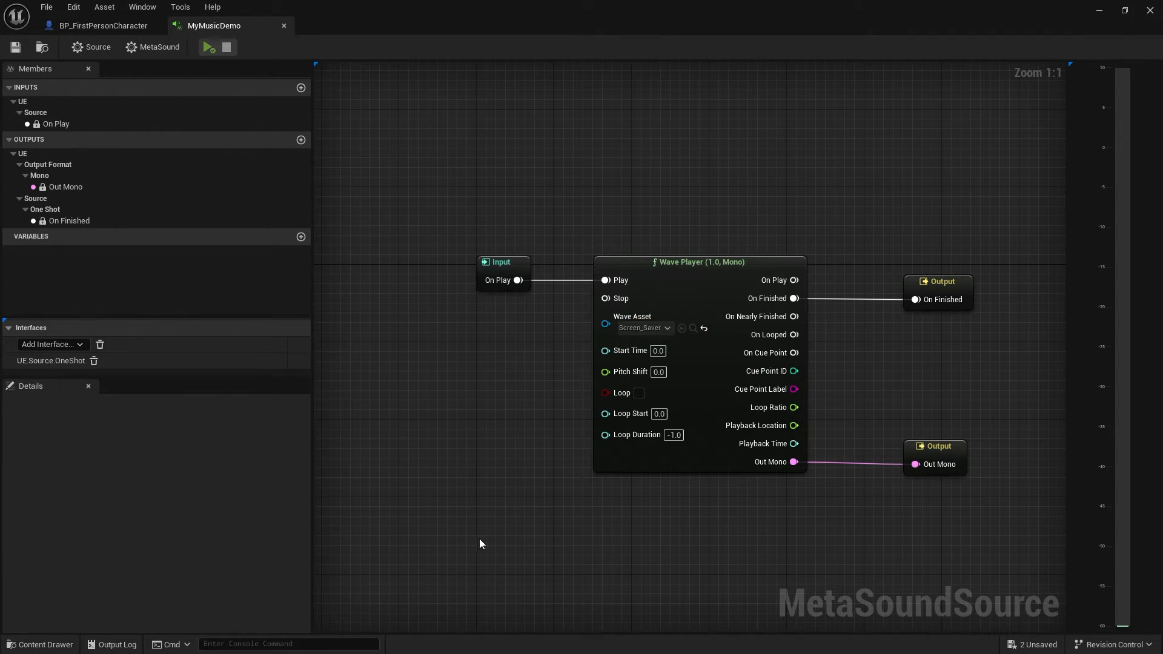
- Duplicate the Wave Player (1.0, Mono) node and place the copy directly below the original
left_click_drag(465, 232, 688, 479)
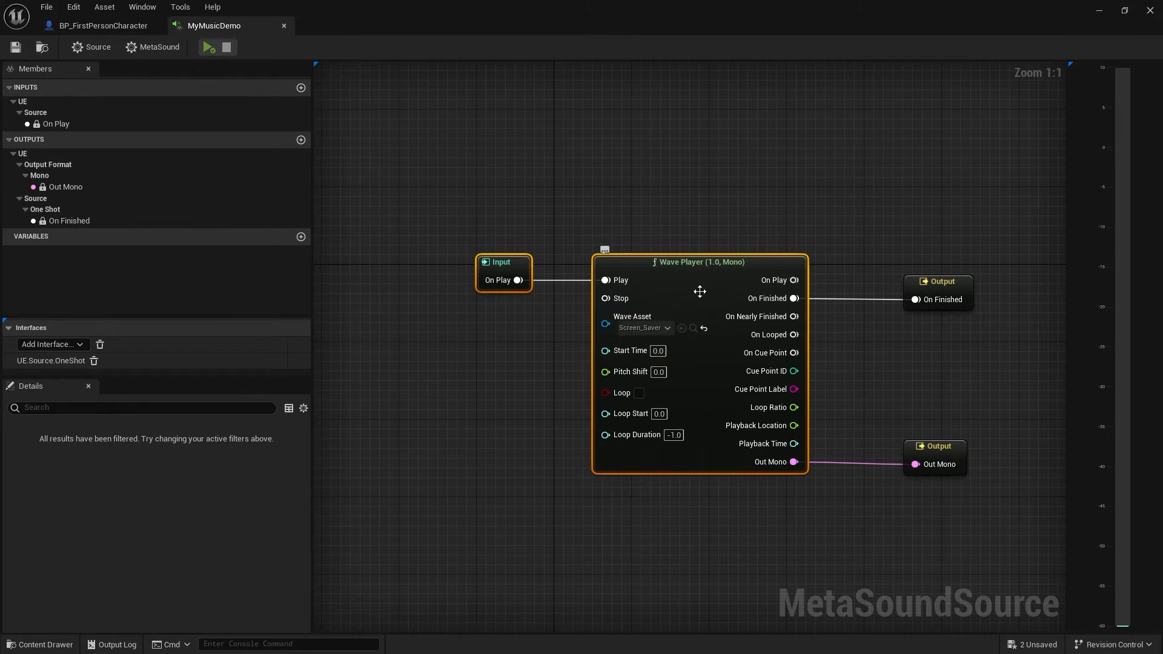
left_click(679, 564)
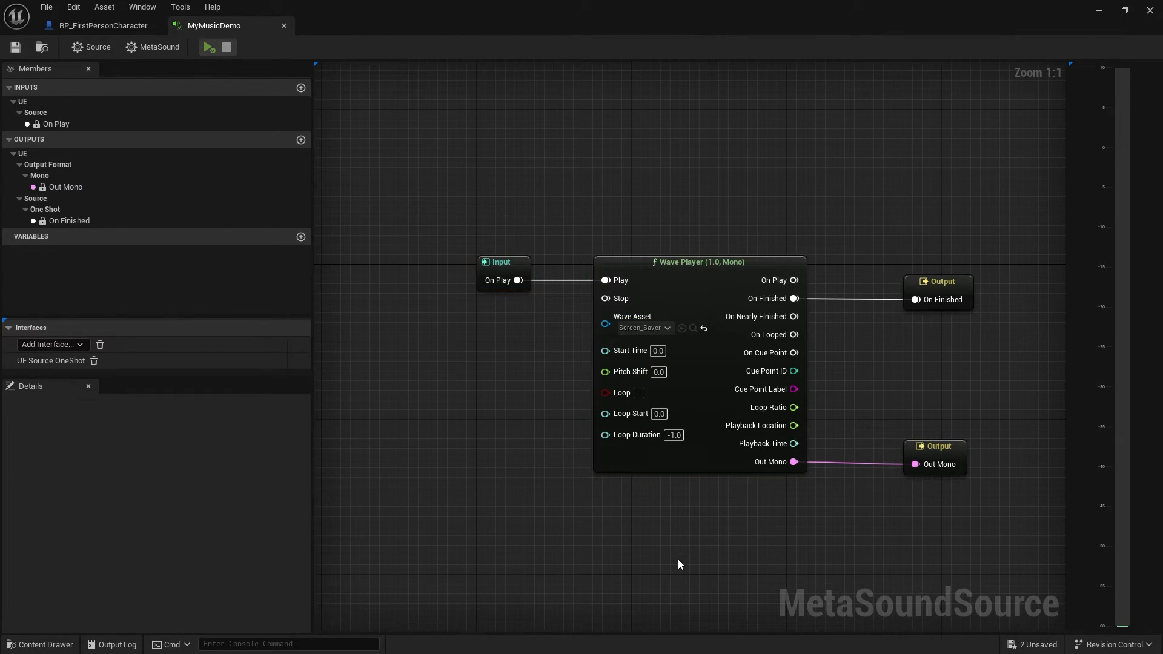
left_click(714, 272)
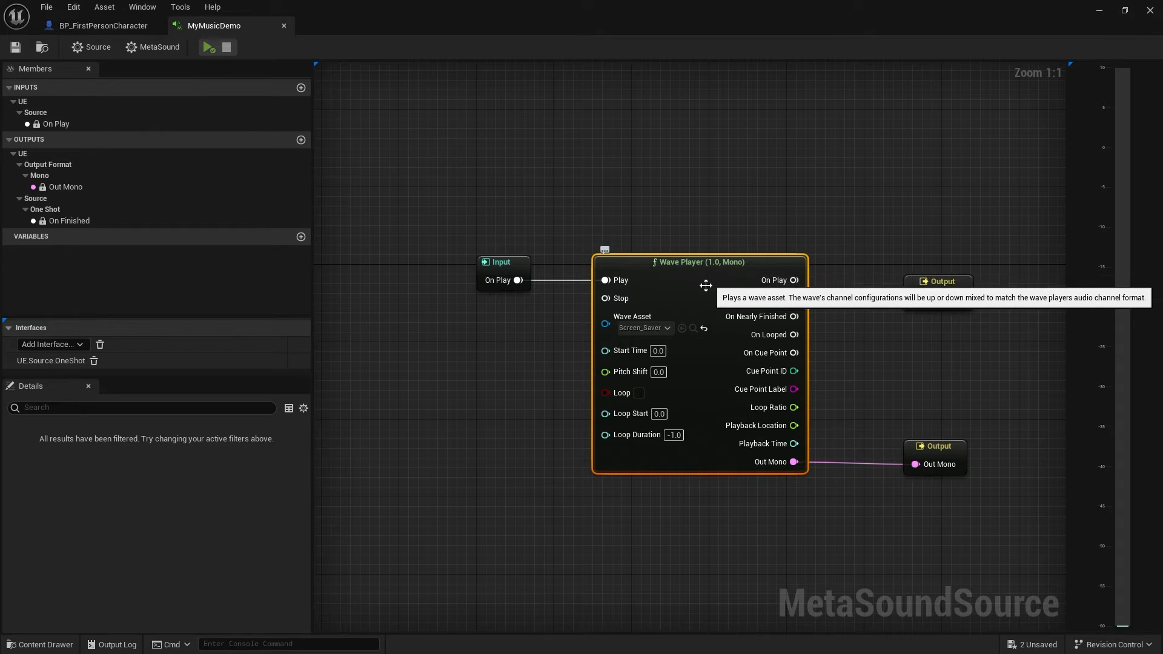
key("ctrl+d")
right_click_drag(669, 527, 586, 387)
left_click_drag(602, 434, 607, 397)
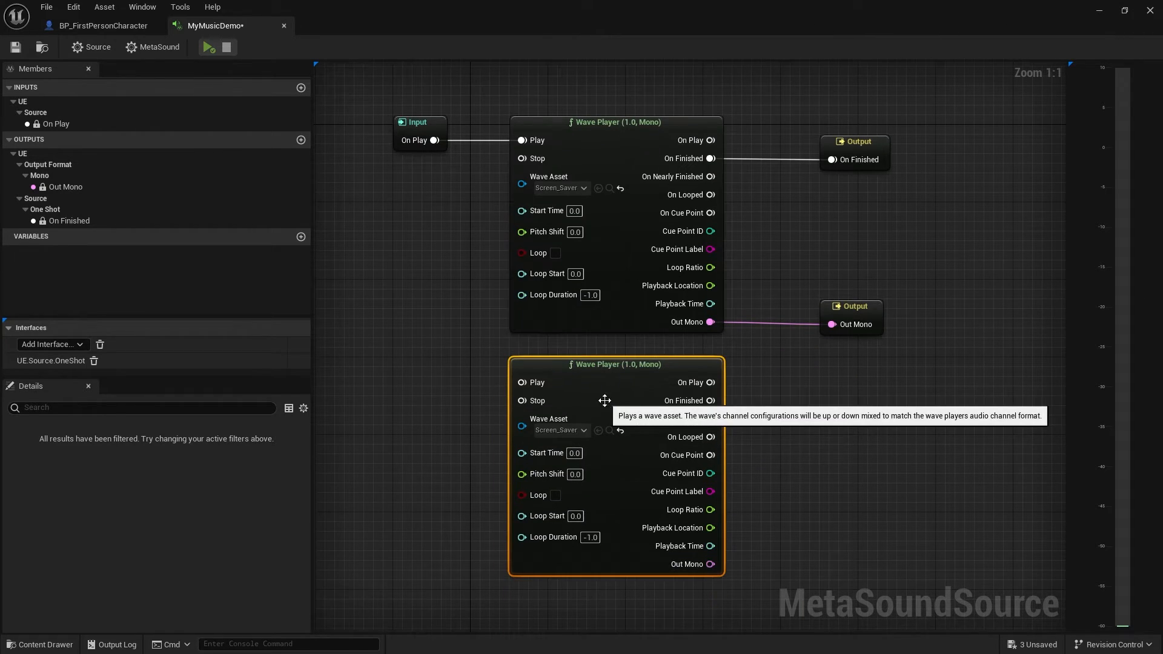
- Assign the Strength_of_the_Titans sound wave from the StarterContent folder as the duplicated Wave Player's Wave Asset
left_click(40, 644)
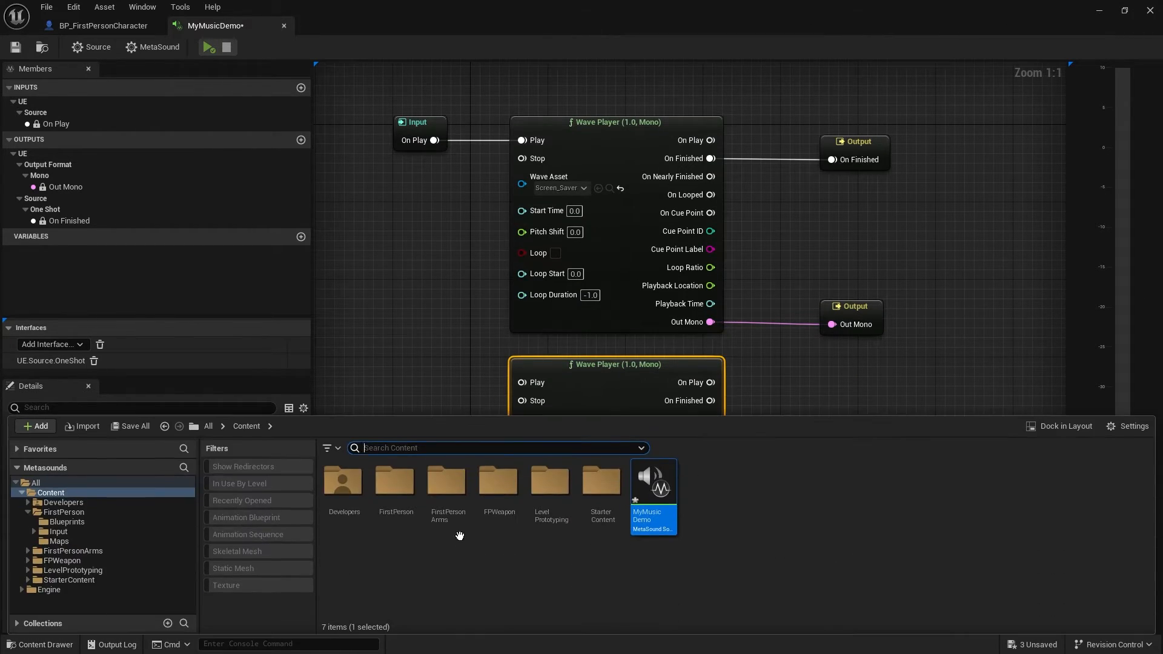
double_click(583, 491)
left_click(902, 516)
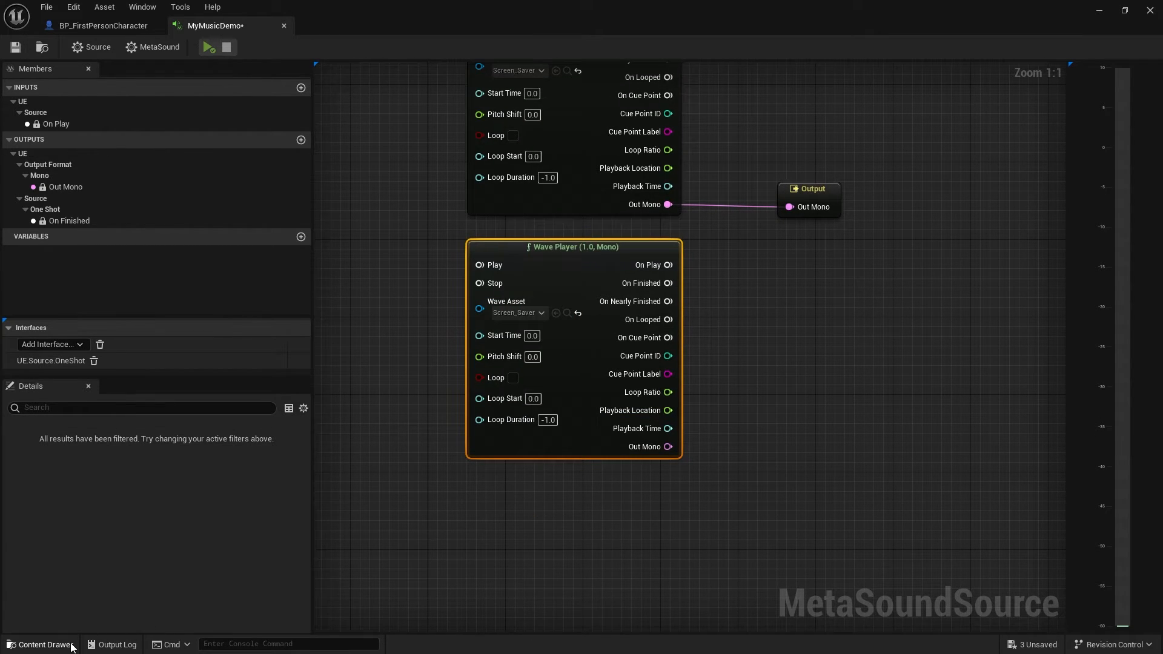
left_click(40, 645)
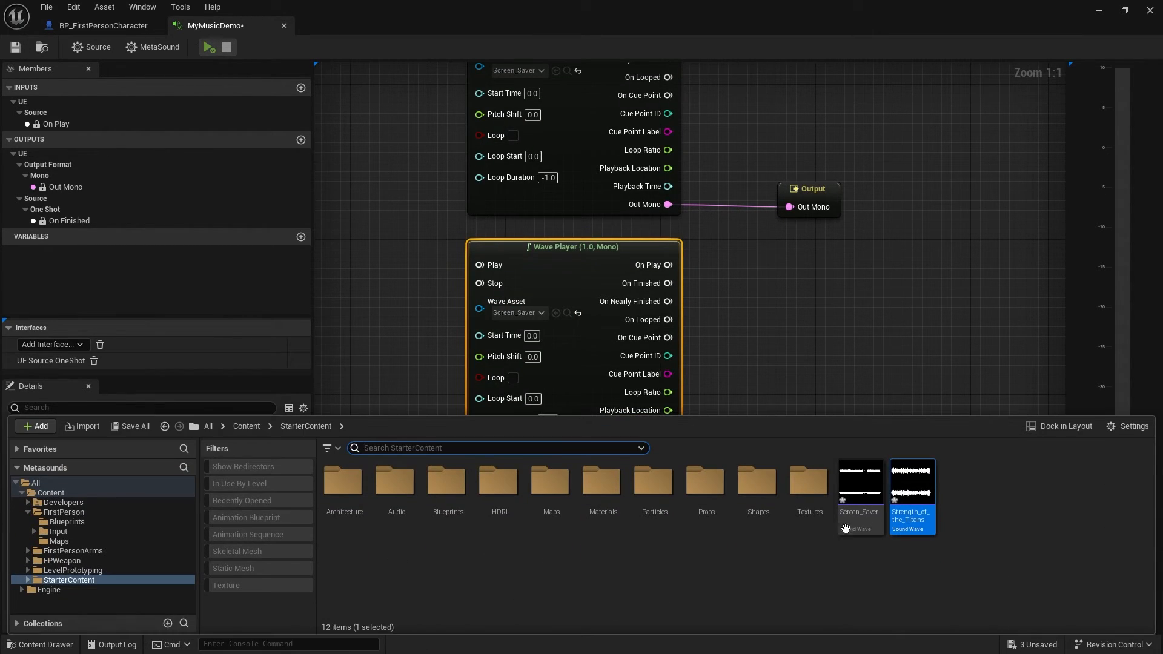
left_click_drag(913, 491, 500, 321)
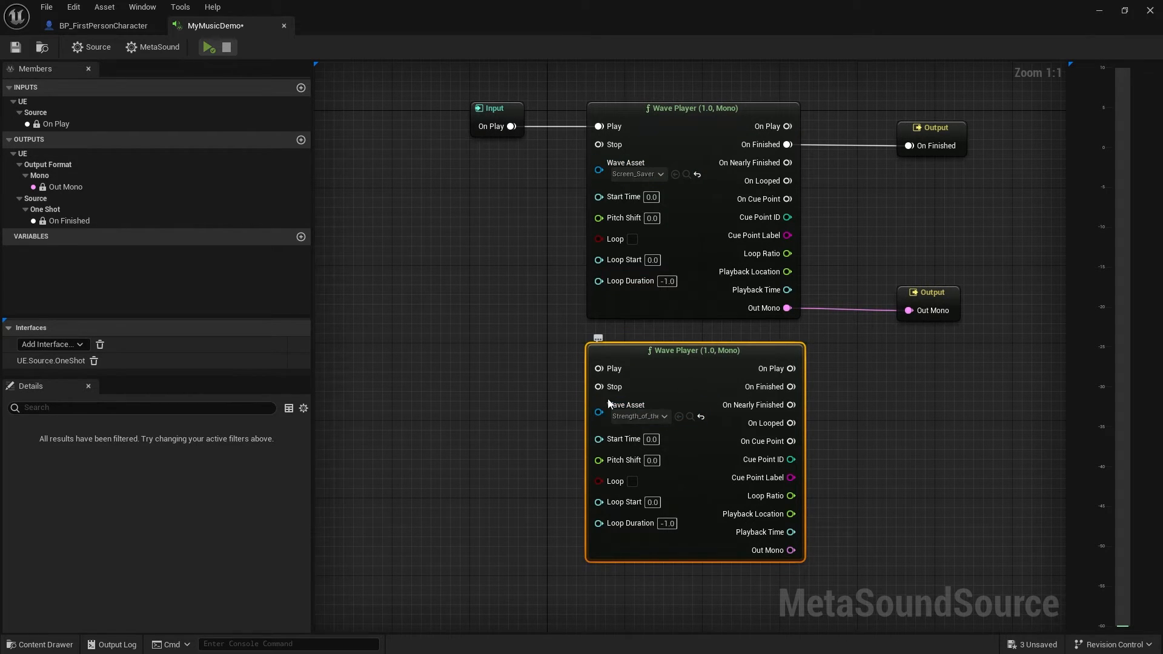
- Add a MetaSound input named OnPlaySecond and set its type to Trigger
left_click_drag(442, 102, 499, 151)
left_click(509, 400)
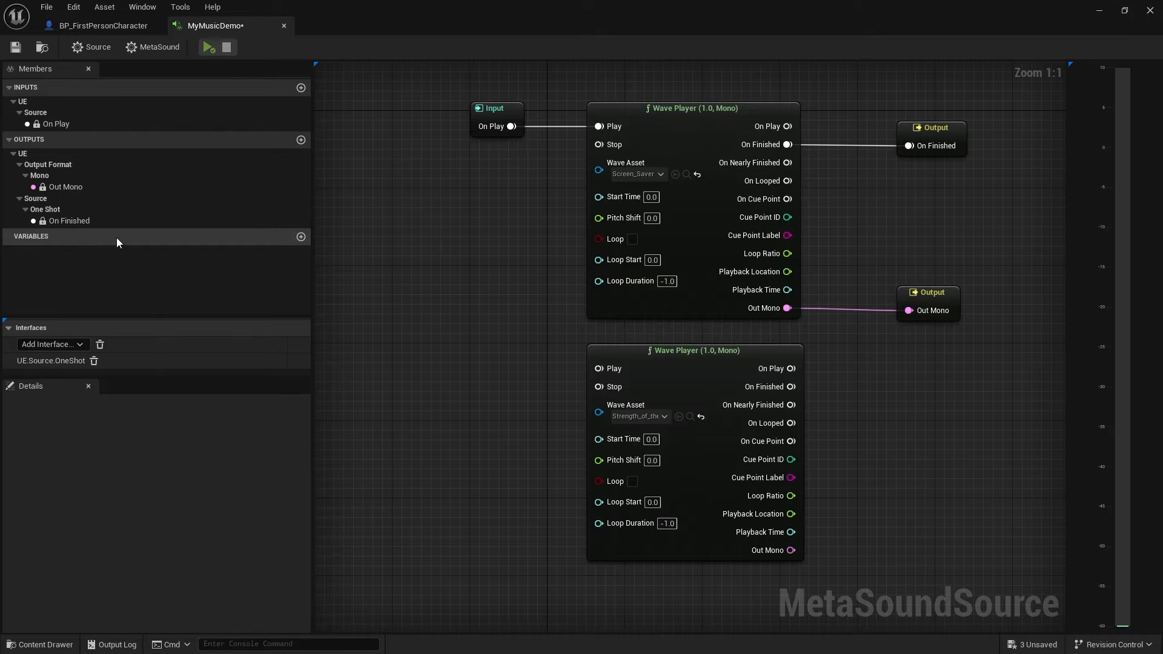
left_click(301, 88)
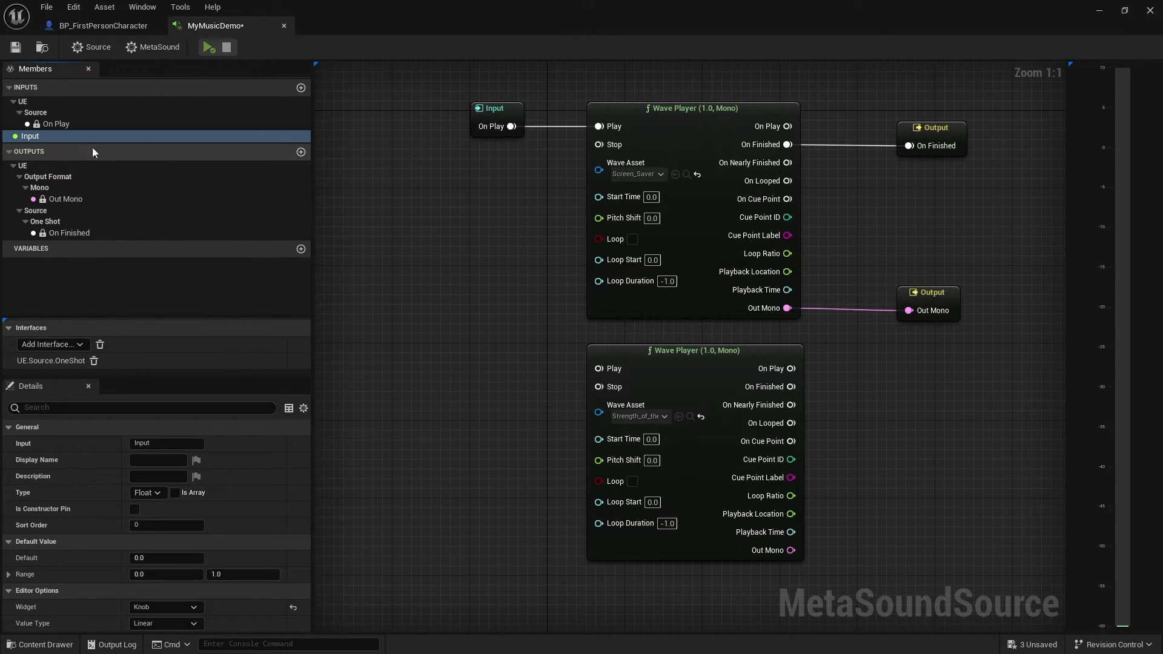
left_click(160, 443)
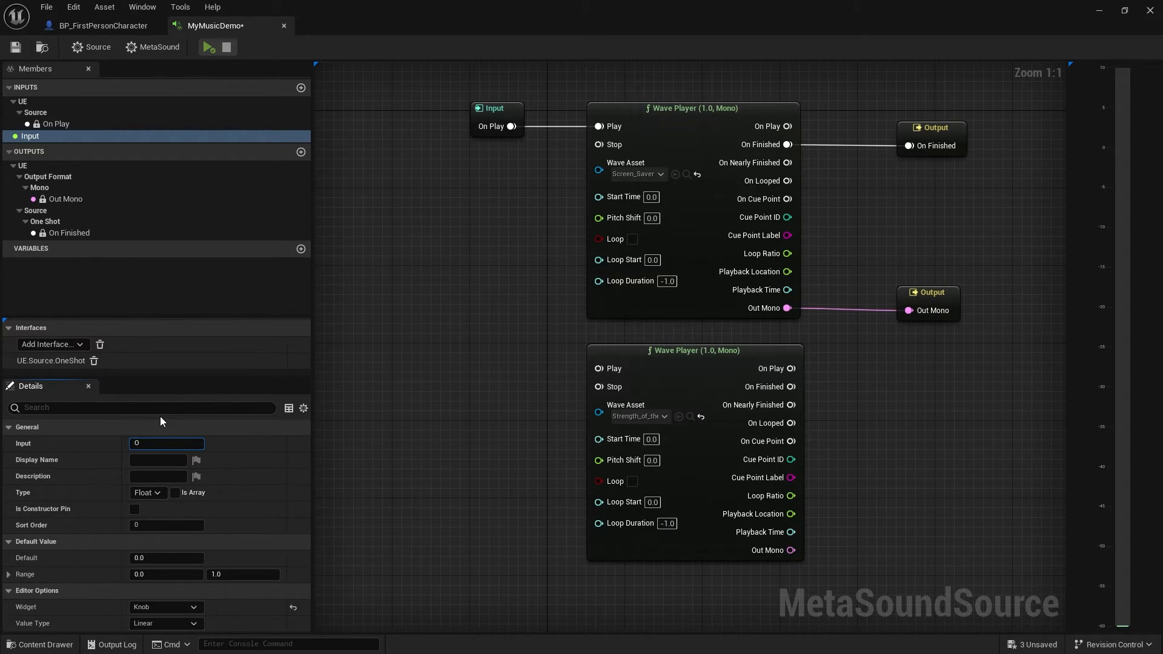
type("OnPlaySecond")
key("Return")
left_click(141, 495)
scroll(203, 436, "down", 3)
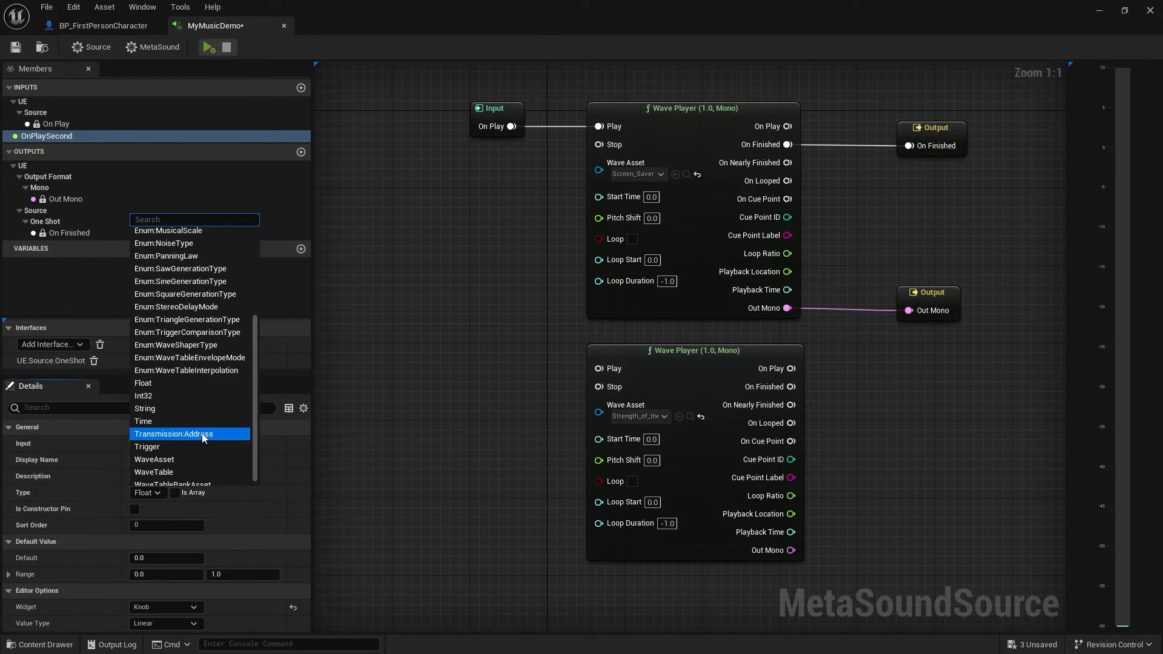
left_click(152, 442)
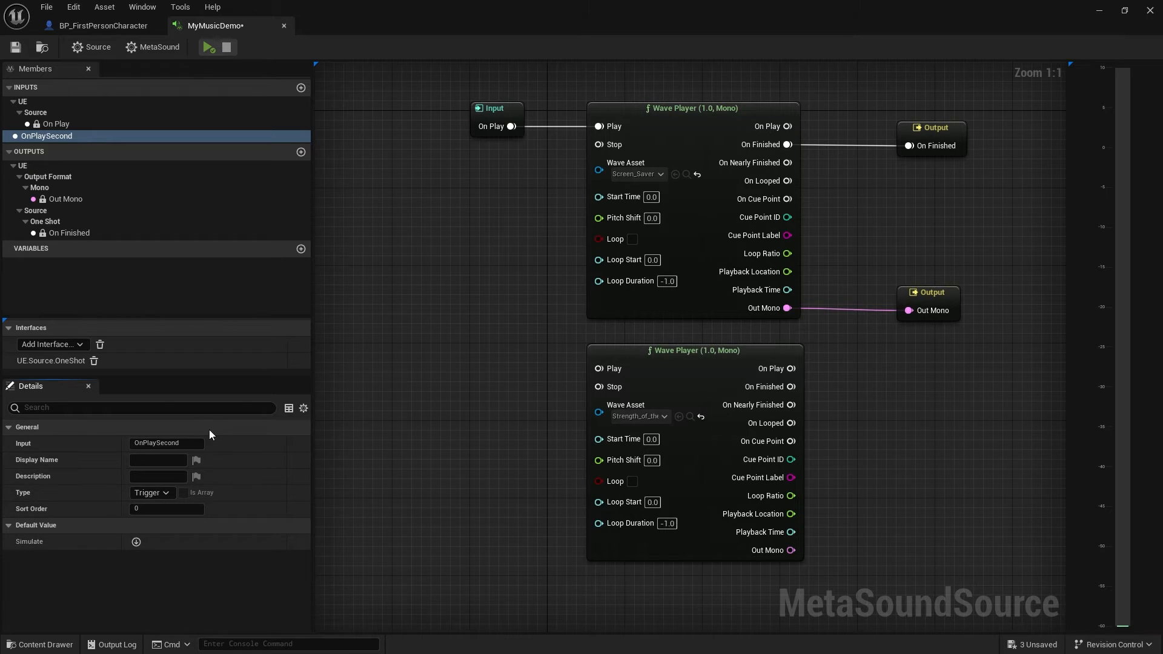
- Place the OnPlaySecond input in the graph, connect it to the lower Wave Player's Play pin and align it beside that node
left_click_drag(42, 137, 435, 369)
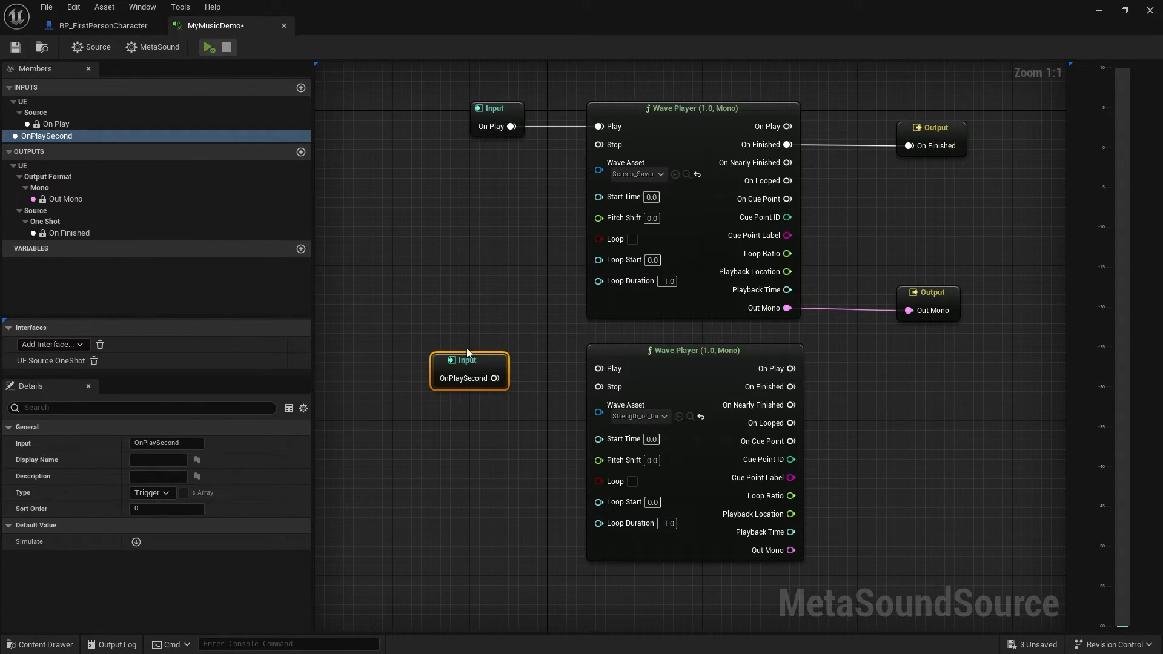
left_click_drag(485, 386, 599, 369)
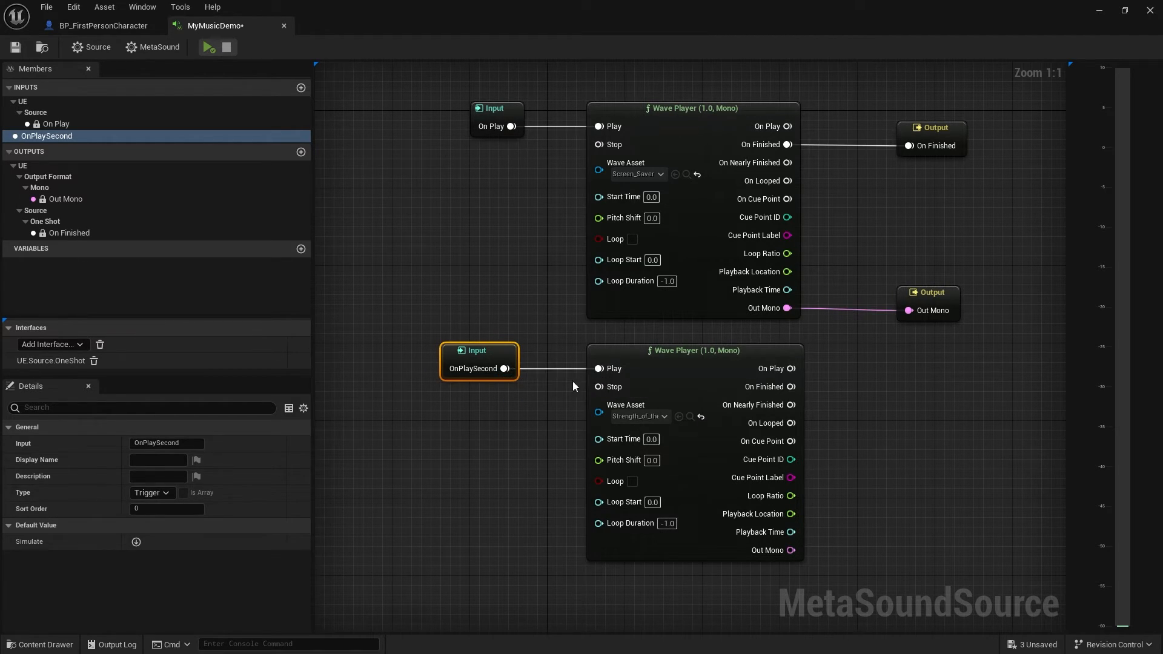
left_click_drag(477, 352, 488, 352)
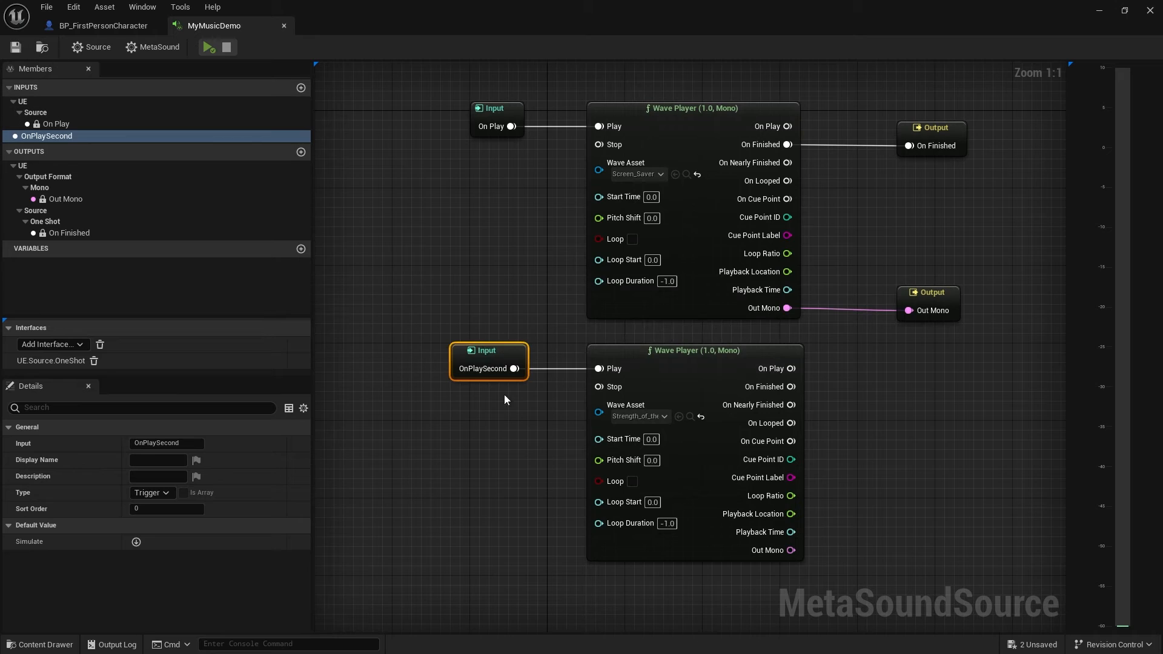
left_click_drag(536, 414, 537, 414)
- Try to connect both Wave Players' Out Mono pins to the single Out Mono output node
left_click(720, 373)
right_click_drag(823, 388, 620, 338)
left_click_drag(727, 259, 755, 318)
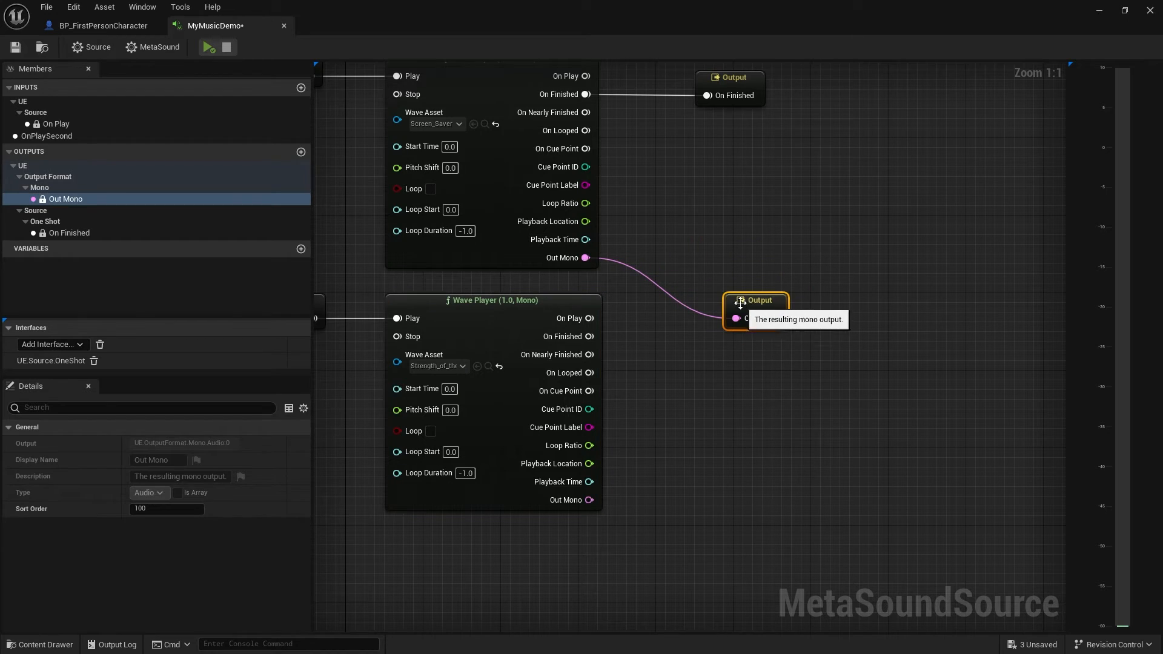
left_click_drag(590, 504, 737, 318)
left_click_drag(585, 257, 736, 320)
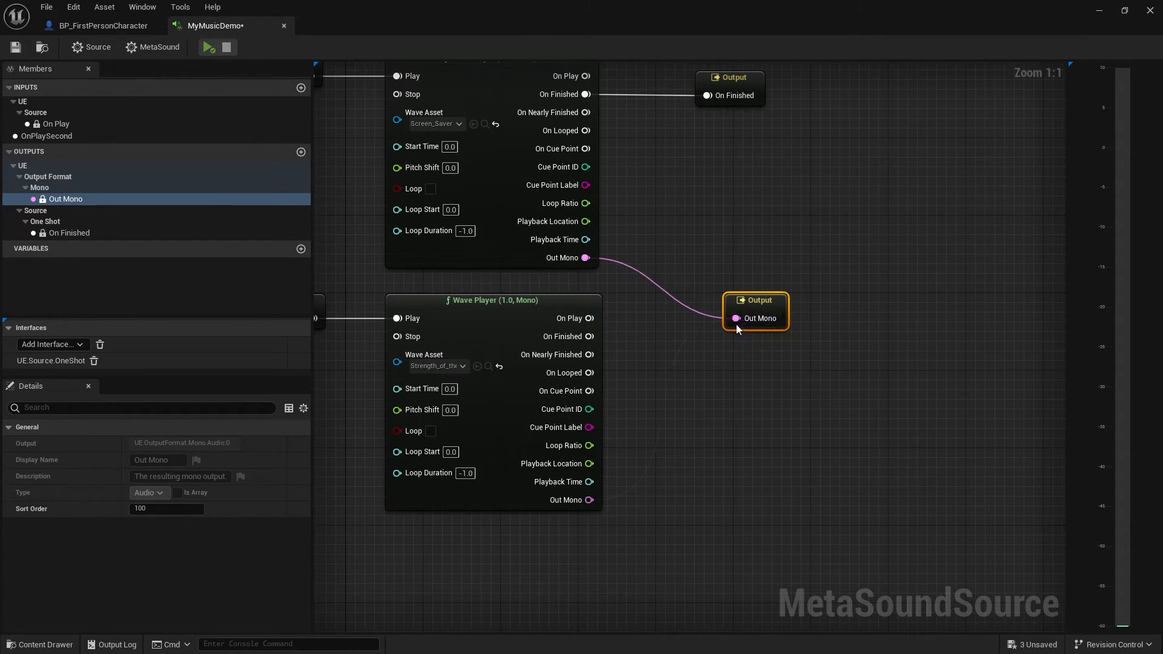
left_click_drag(590, 500, 736, 318)
- Disconnect the Out Mono output, move it farther right and add a Mono Mixer (2) node before it
left_click(736, 318, "alt")
left_click_drag(759, 303, 899, 304)
right_click(723, 274)
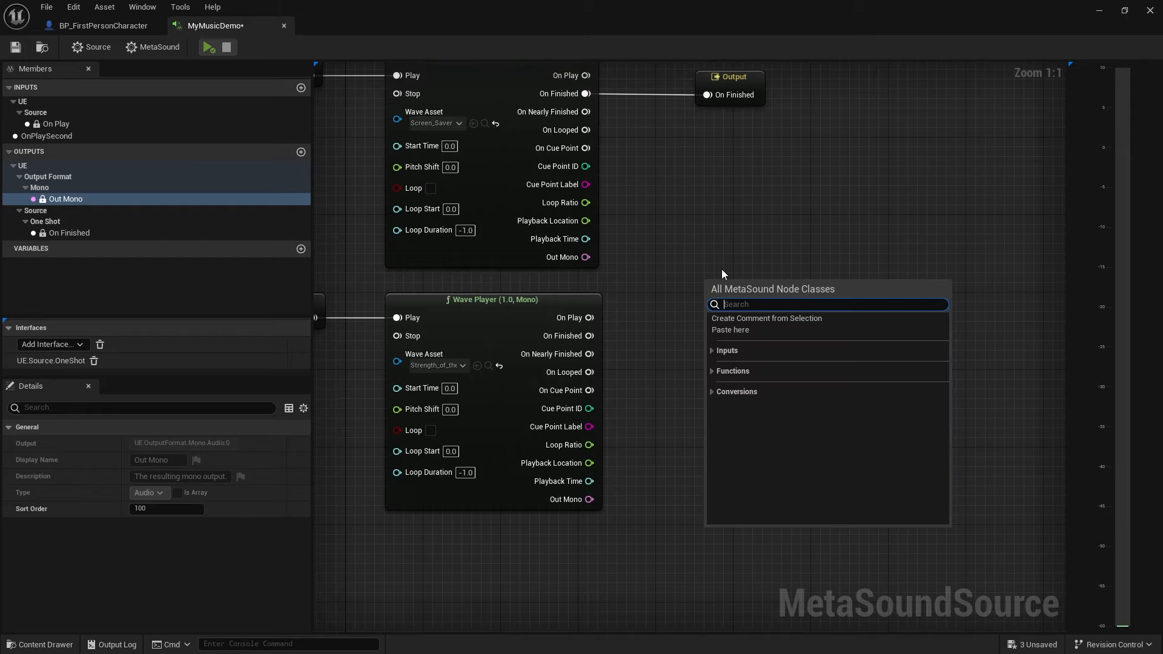
type("mix")
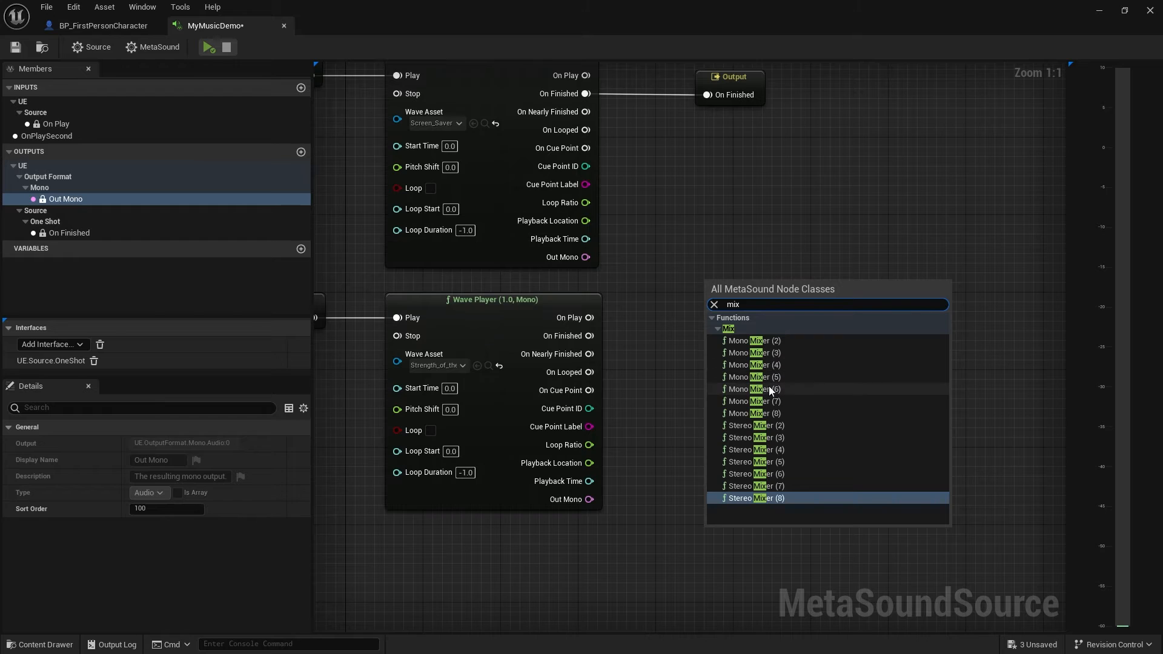
left_click(766, 343)
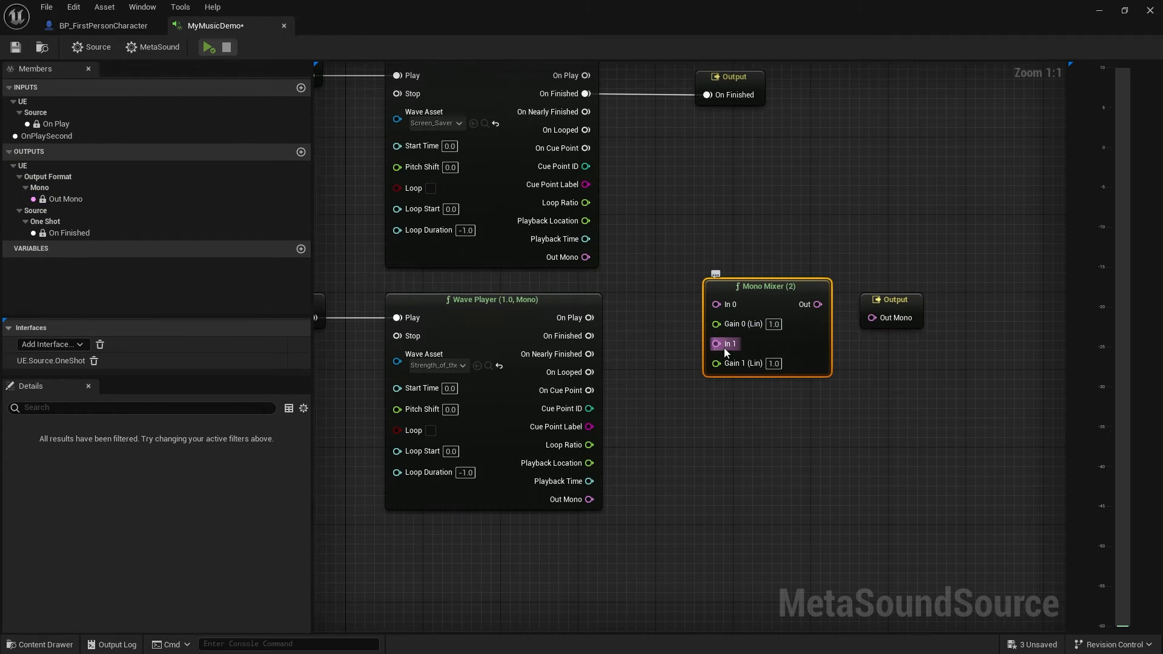
- Wire the upper and lower Wave Players' Out Mono into mixer In 0 and In 1, route the mixer to Out Mono, and save
left_click_drag(584, 258, 718, 305)
left_click_drag(591, 498, 717, 343)
left_click_drag(801, 352, 791, 374)
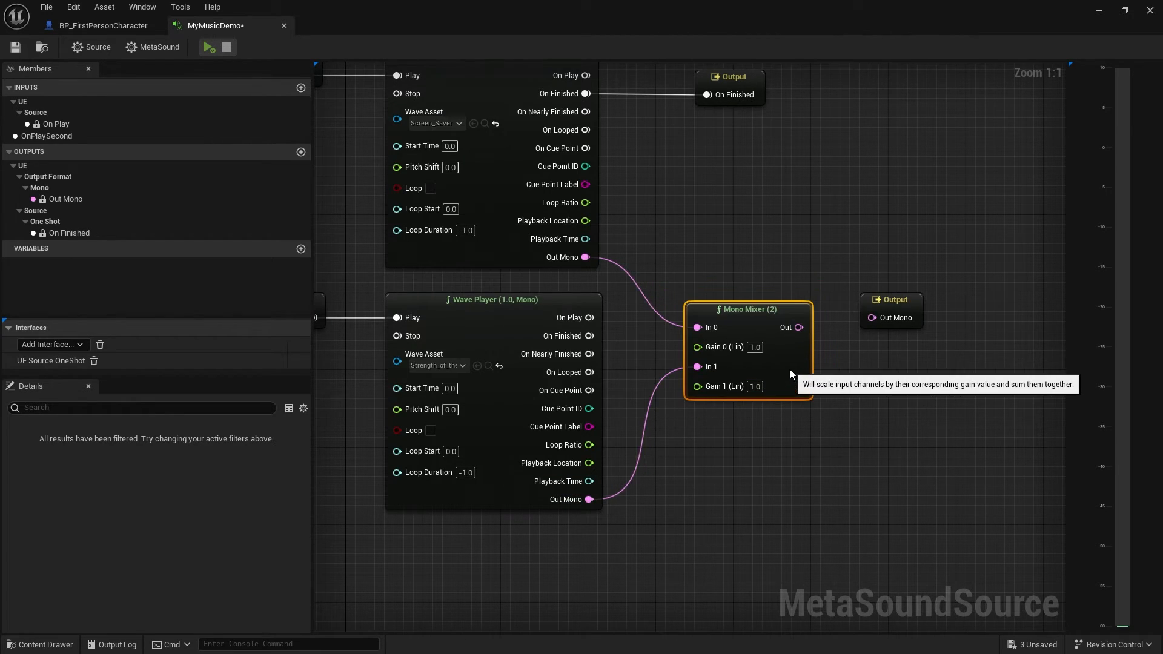
left_click_drag(799, 327, 906, 309)
left_click(843, 428)
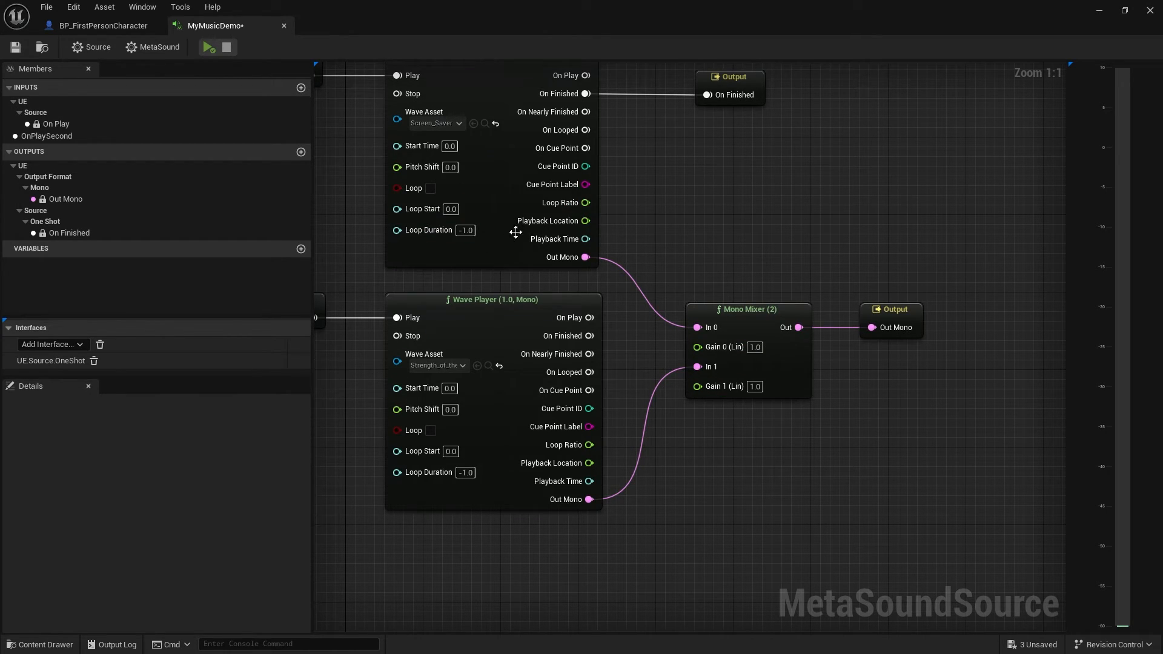
left_click(755, 347)
left_click(17, 47)
- Return to the BP_FirstPersonCharacter Event Graph and delete the Play Sound 2D node from the Debug Key 1 event
right_click_drag(412, 269, 533, 255)
left_click_drag(412, 269, 426, 351)
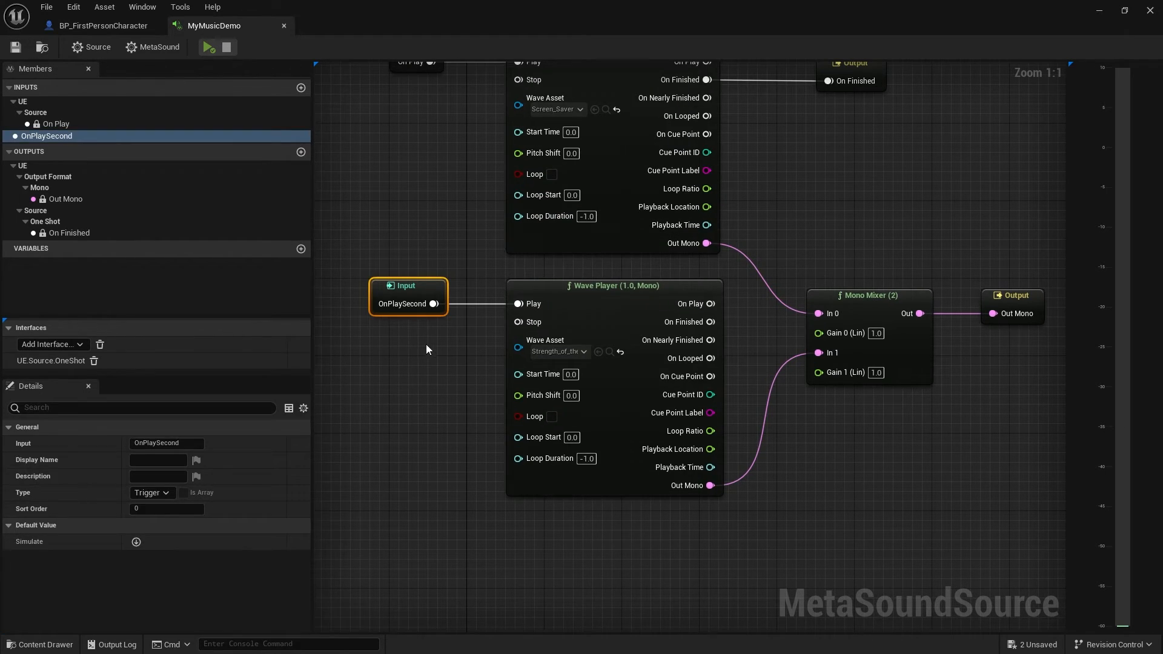
left_click(103, 25)
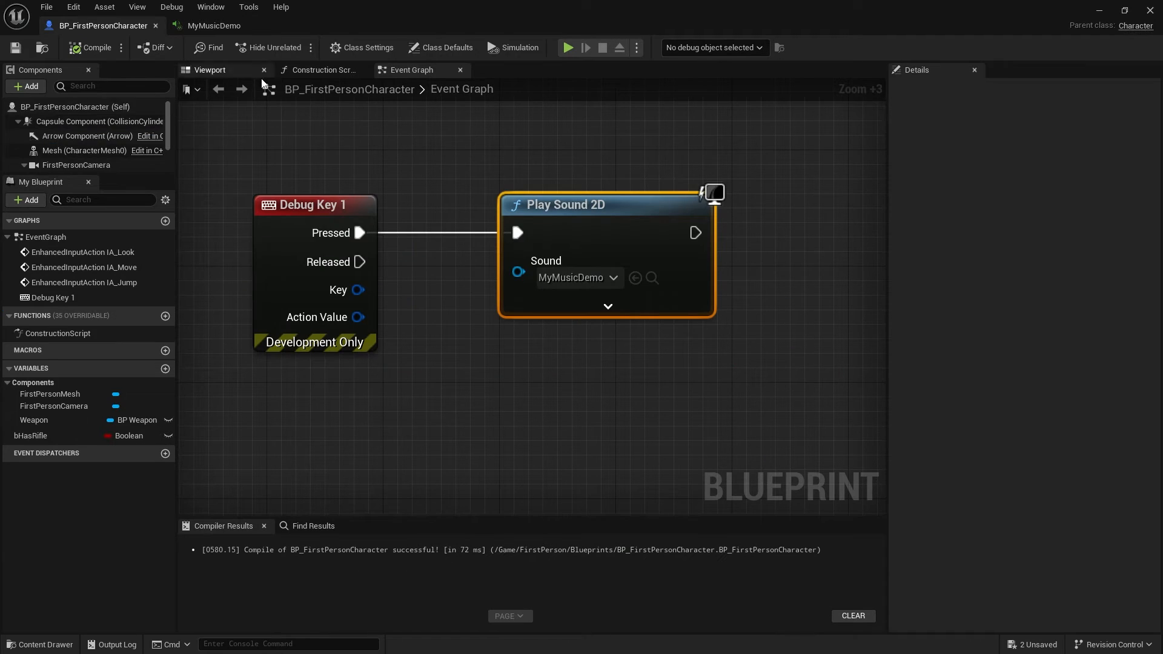
right_click_drag(360, 303, 191, 346)
left_click_drag(370, 324, 497, 333)
right_click_drag(497, 332, 581, 279)
left_click_drag(636, 233, 659, 221)
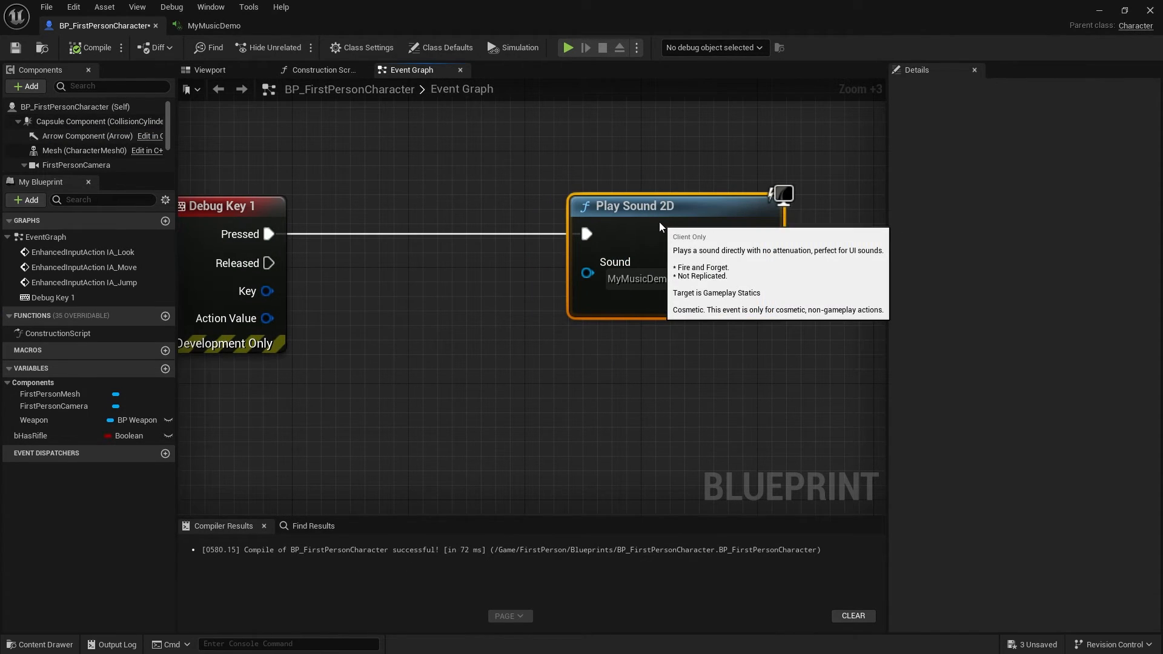
key("Delete")
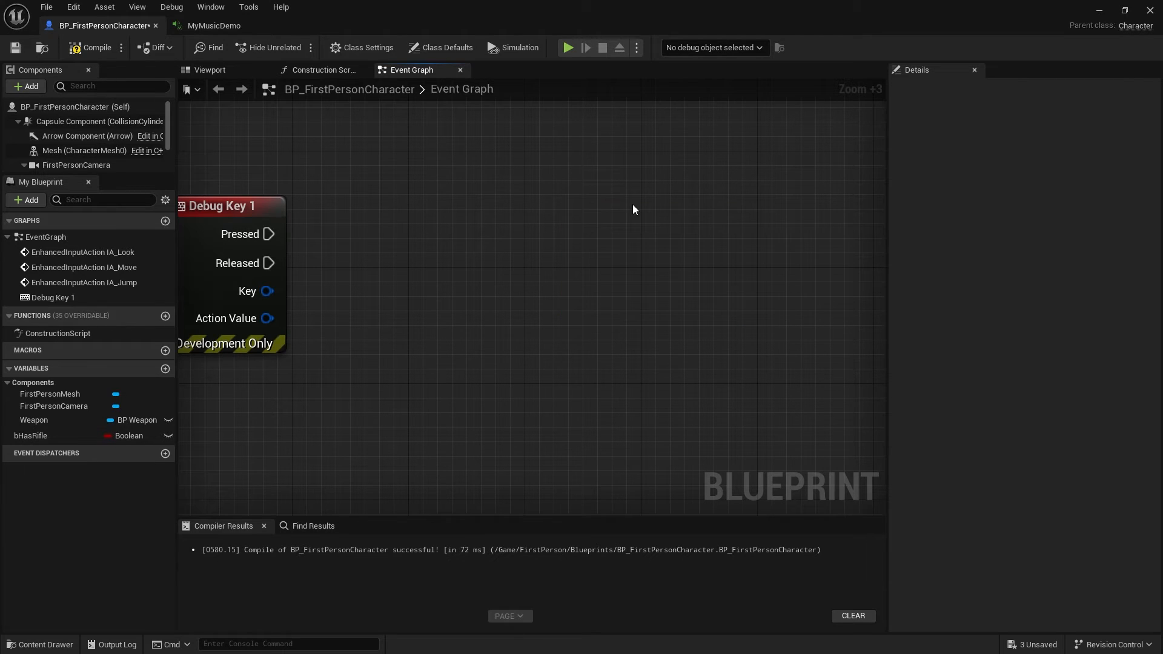
- Add a Spawn Sound 2D node and connect Debug Key 1's Pressed output to its execution input
right_click(567, 222)
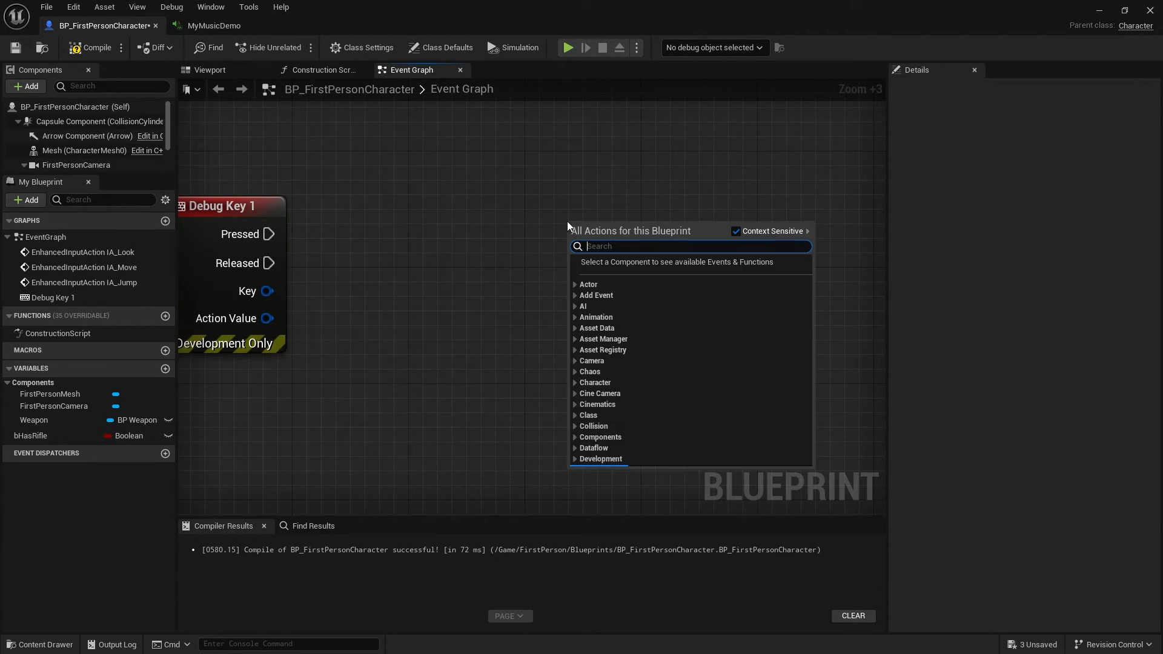
type("spawn")
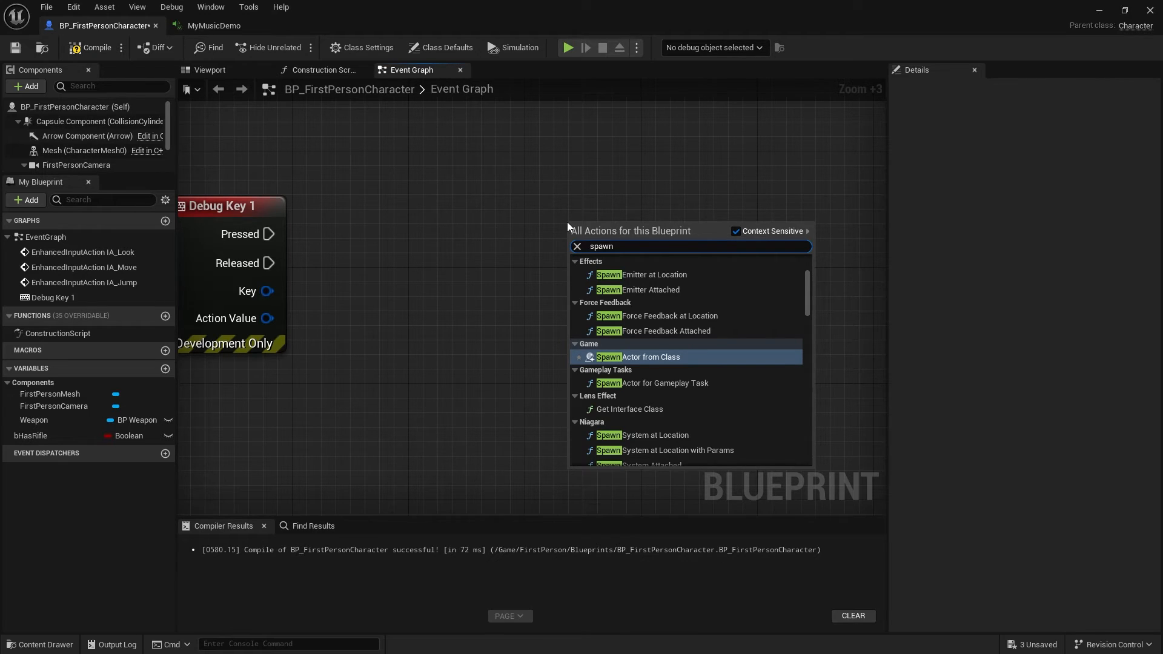
type(" sound")
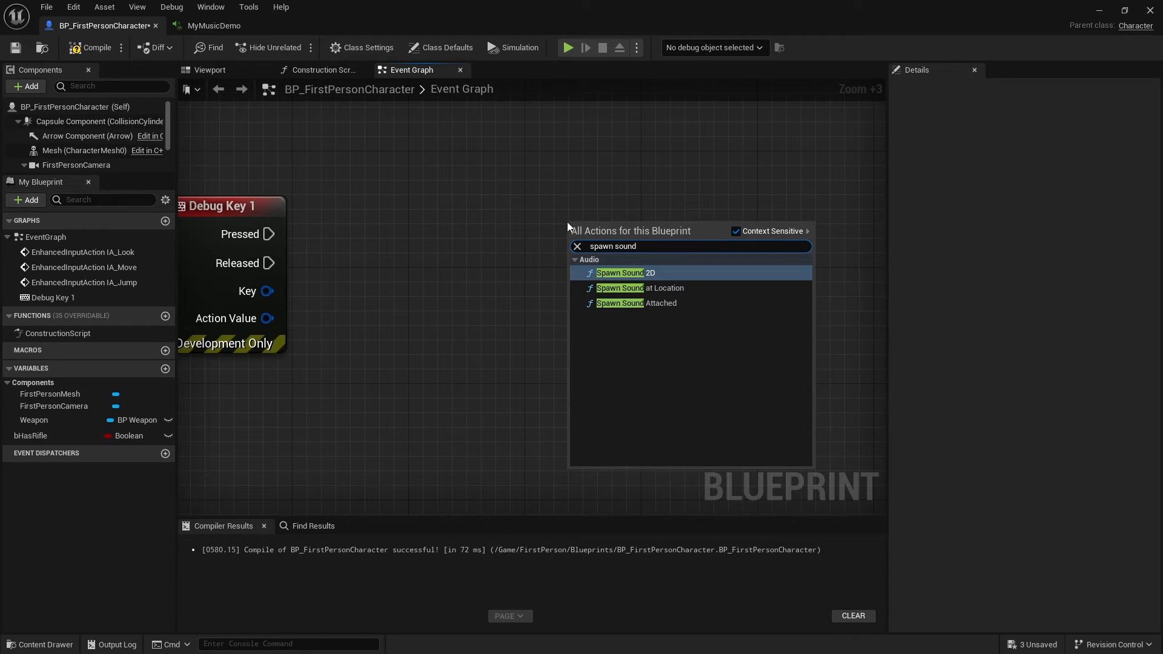
left_click(659, 273)
left_click_drag(572, 249, 269, 234)
- Assign MyMusicDemo as the sound of the Spawn Sound 2D node and align the node with Debug Key 1's execution wire
left_click(618, 294)
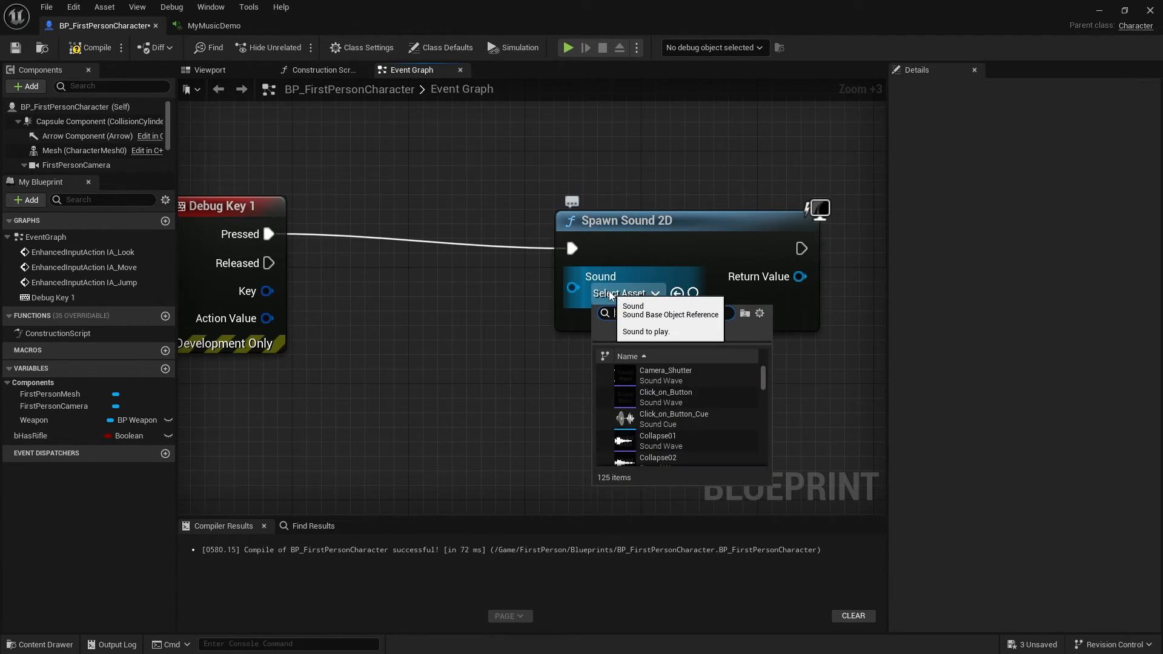
type("mumus")
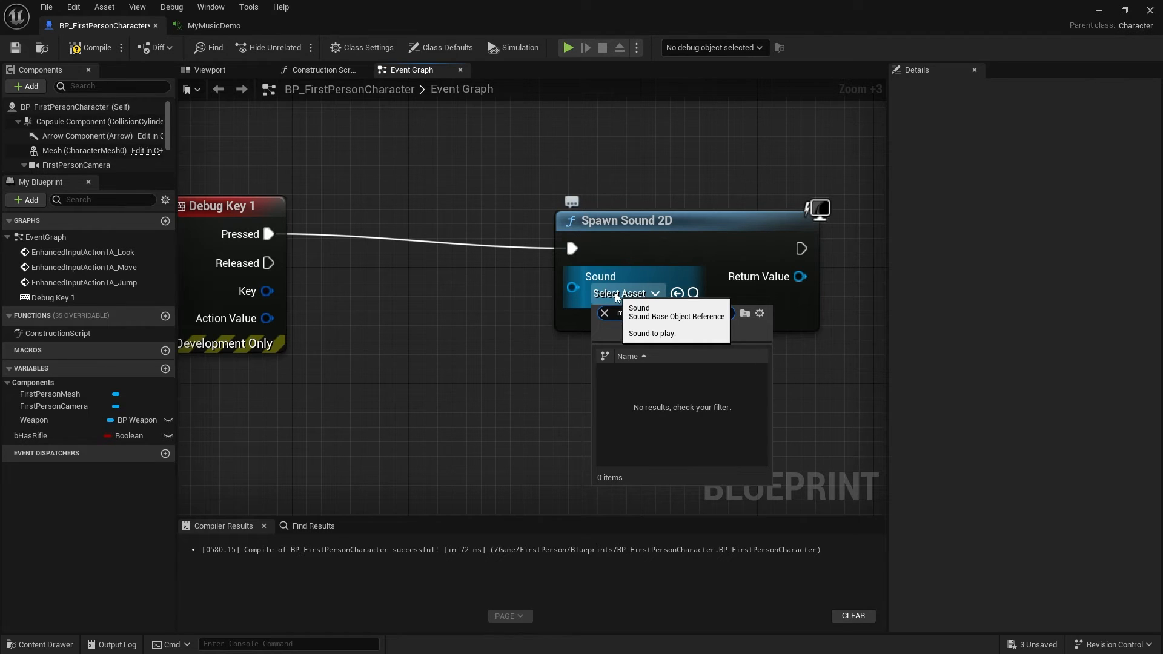
key("BackSpace")
key("BackSpace")
key("BackSpace")
key("BackSpace")
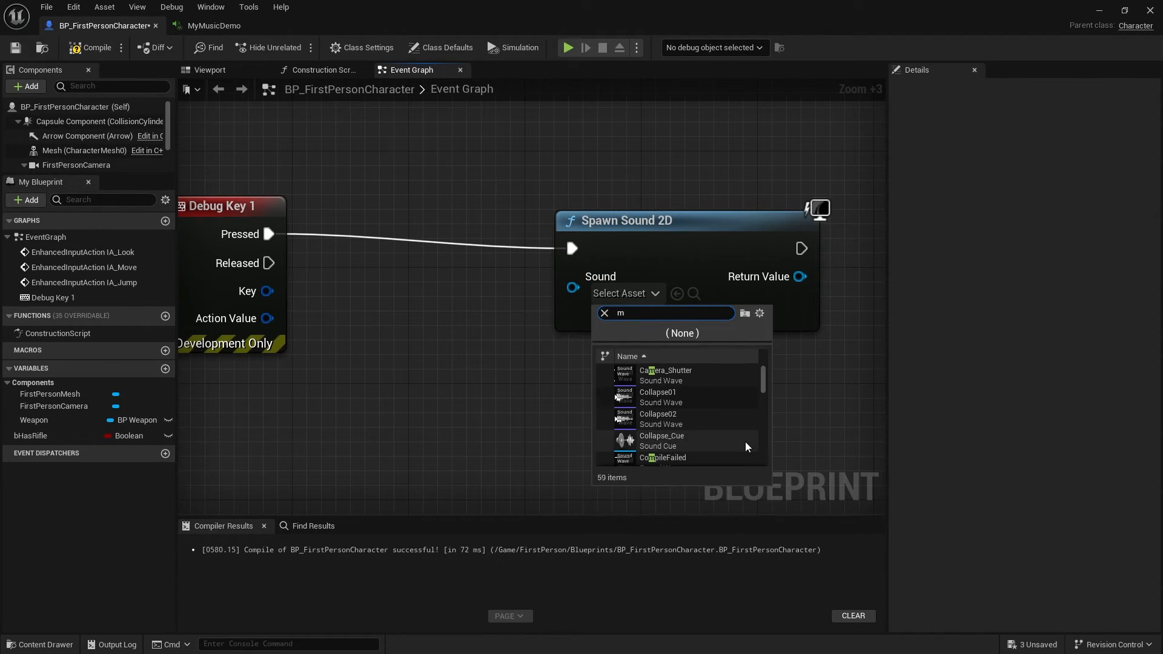
type("ymu")
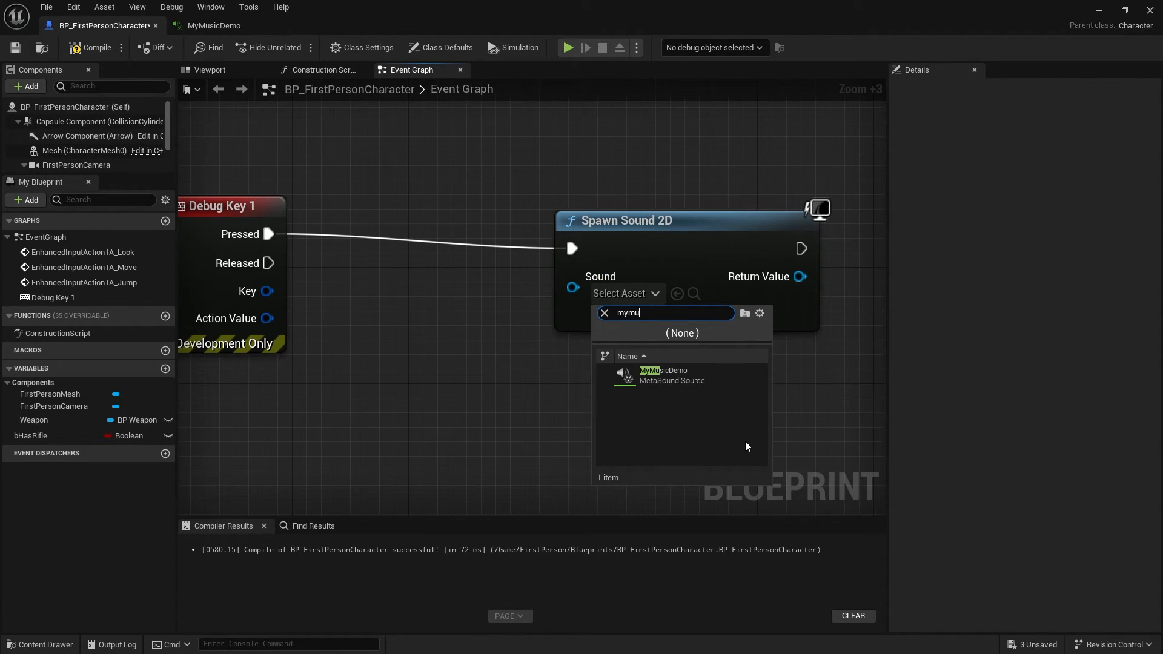
left_click(697, 377)
left_click_drag(632, 294, 636, 287)
left_click_drag(654, 262, 596, 246)
- Promote Spawn Sound 2D's Return Value to a variable named Music and align the SET node beside it
right_click_drag(722, 293, 488, 261)
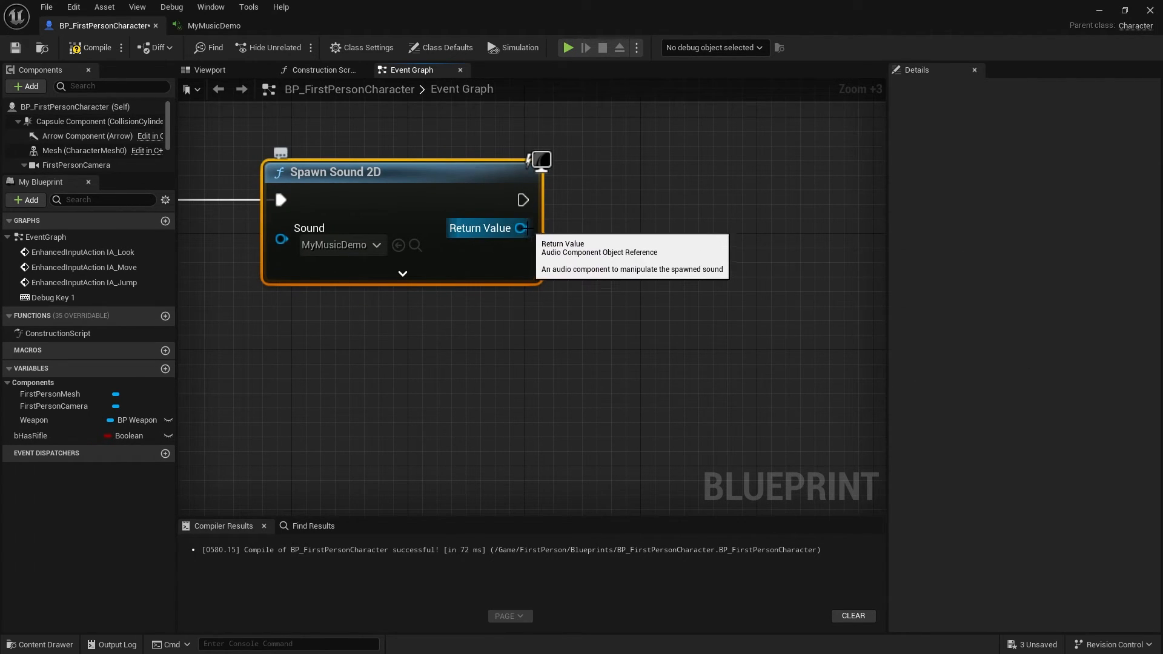
left_click_drag(478, 237, 646, 226)
left_click(706, 295)
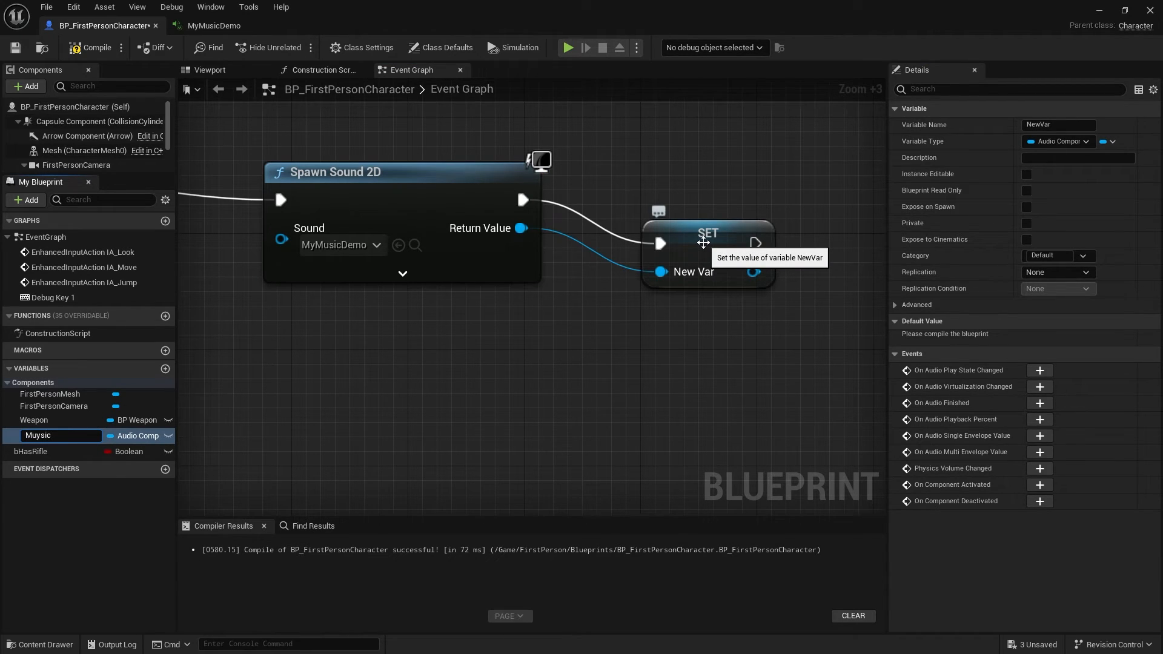
type("Music")
key("Return")
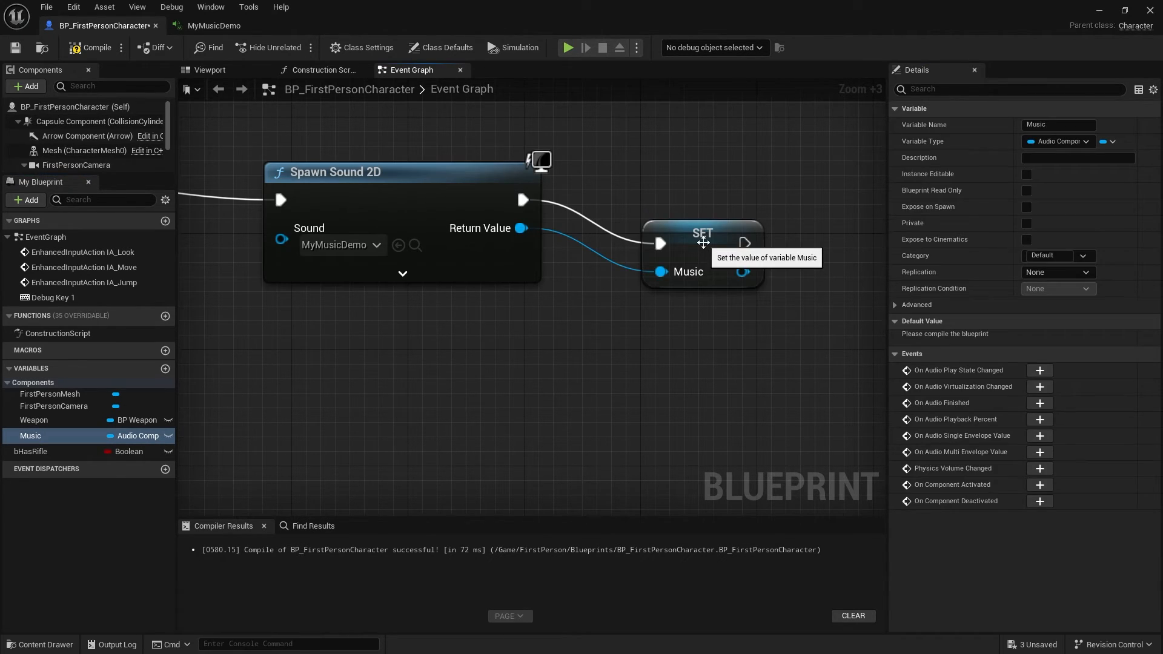
left_click_drag(703, 243, 630, 201)
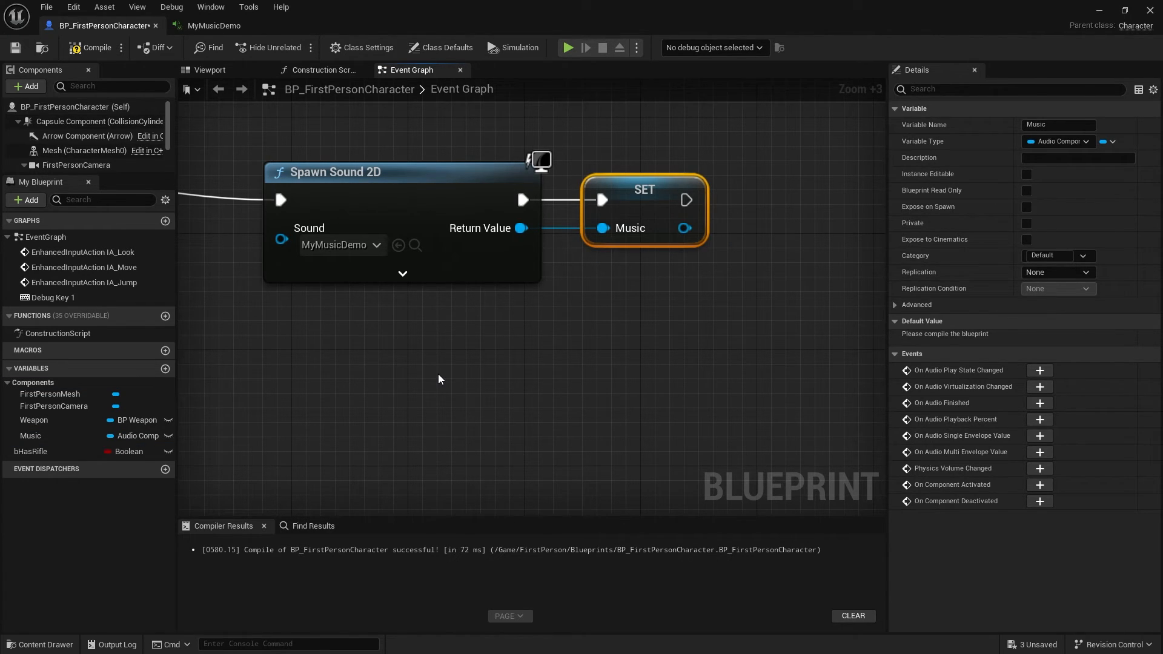
- Move the Spawn Sound 2D and SET Music nodes together farther right to open space after Debug Key 1
right_click_drag(446, 359, 510, 367)
left_click_drag(671, 361, 443, 185)
left_click_drag(439, 184, 569, 183)
right_click_drag(568, 183, 653, 184)
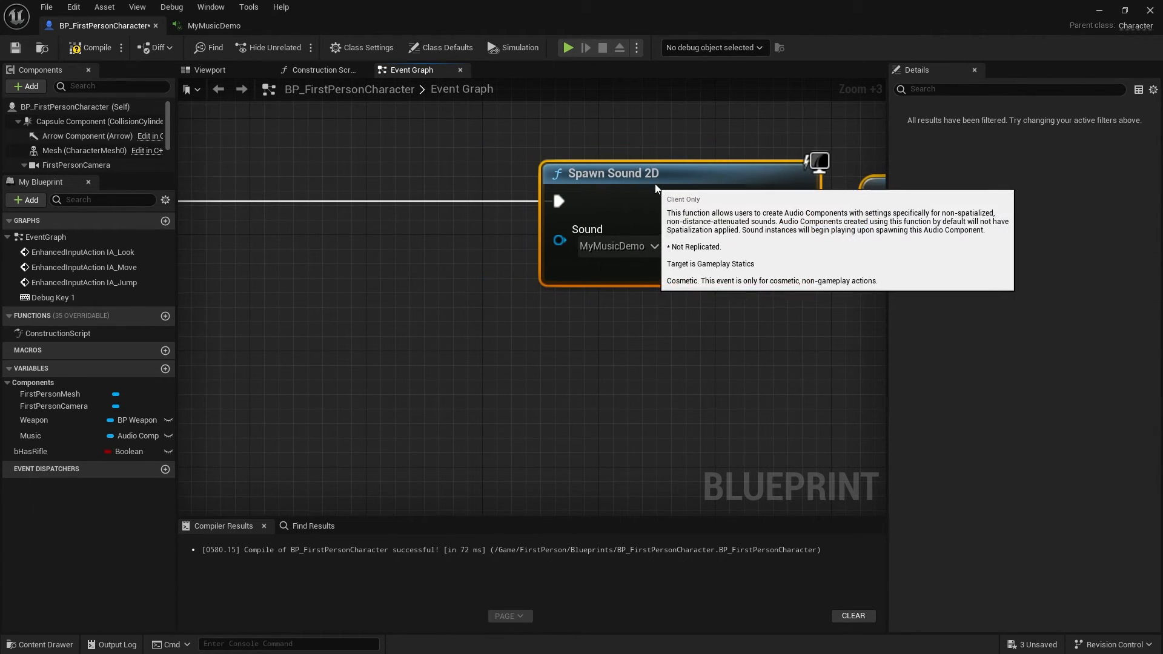
right_click_drag(426, 262, 514, 280)
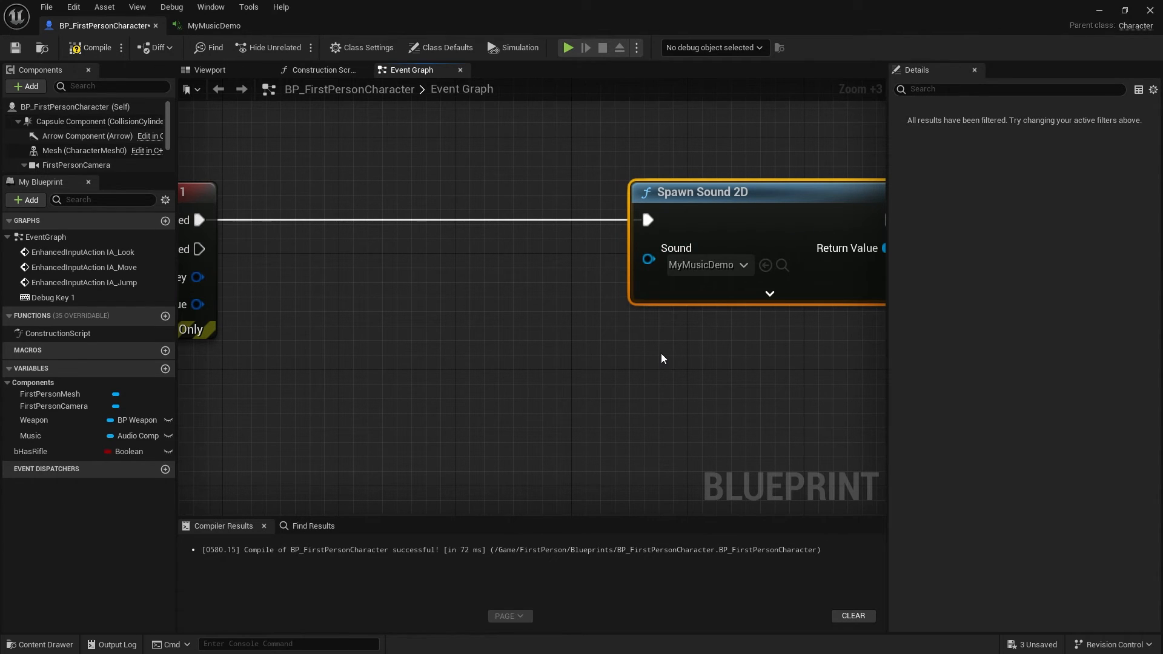
right_click_drag(394, 438, 773, 417)
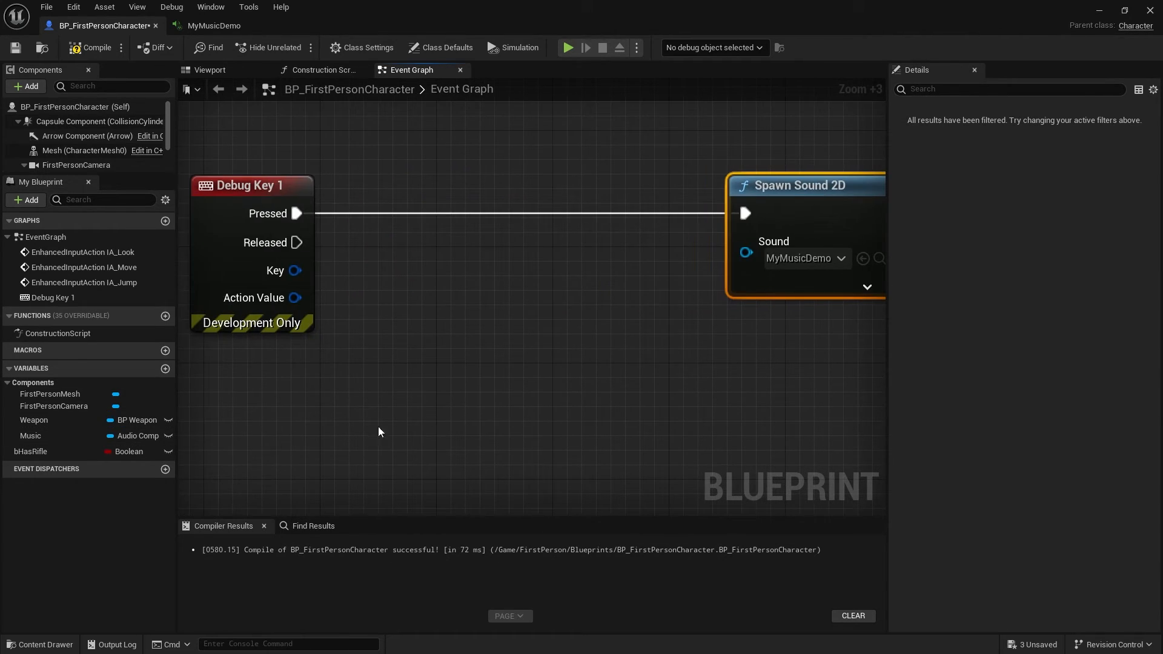
- Place a Get node for the Music variable between Debug Key 1 and Spawn Sound 2D and convert it to a validated get
left_click_drag(30, 436, 439, 261)
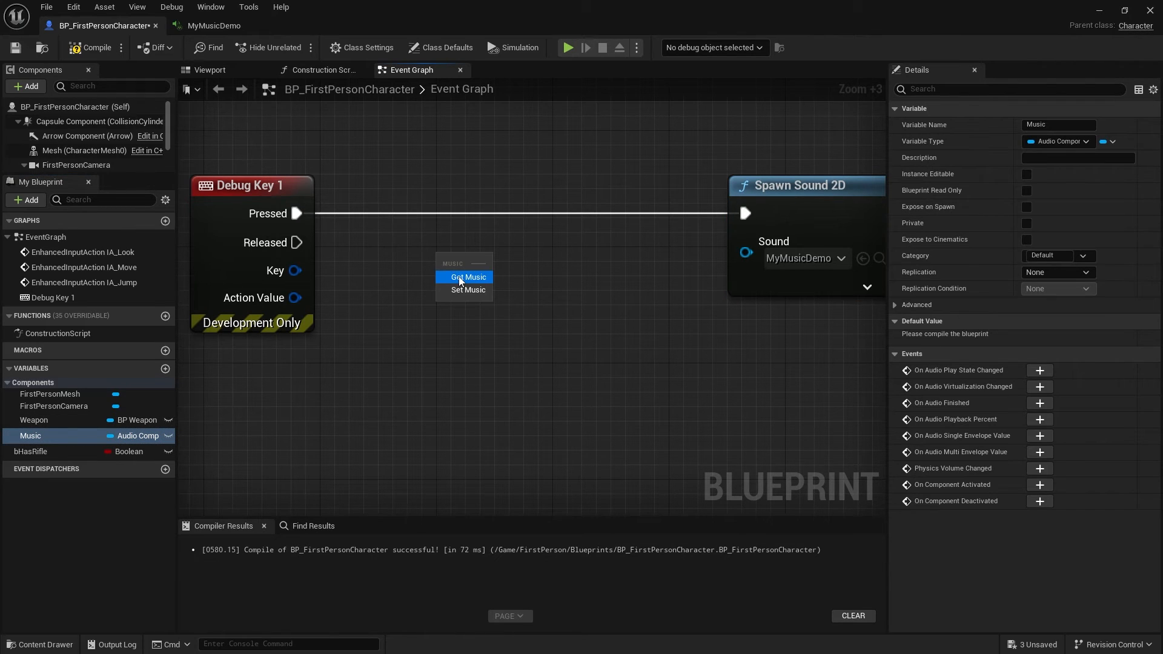
left_click(458, 273)
right_click(454, 267)
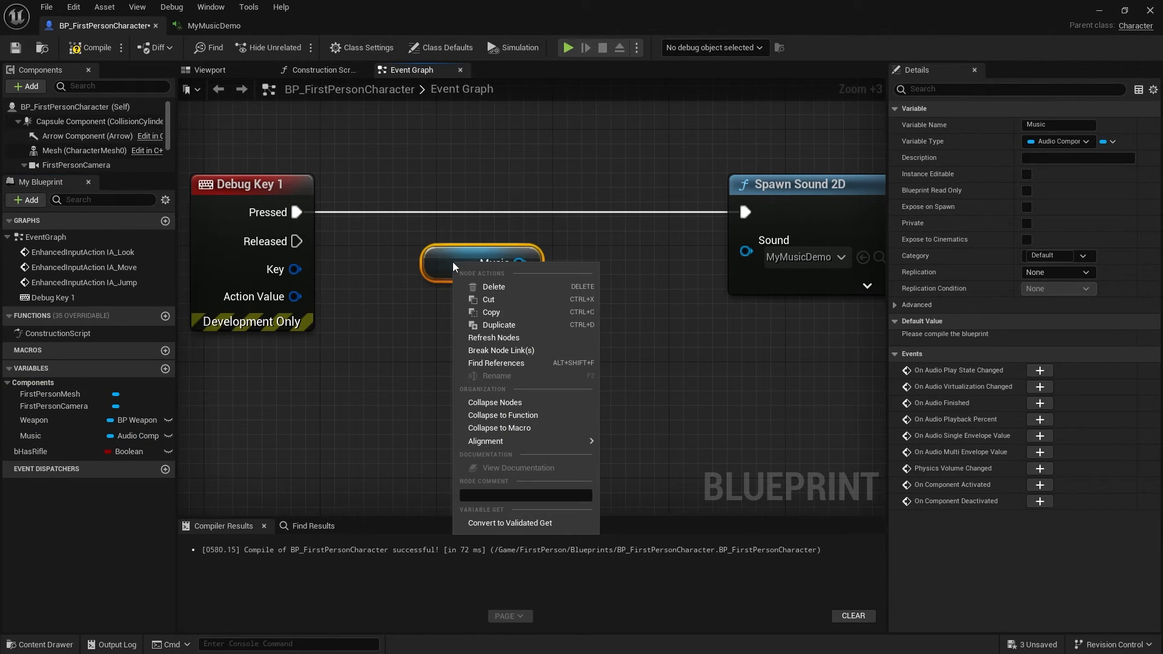
left_click(503, 524)
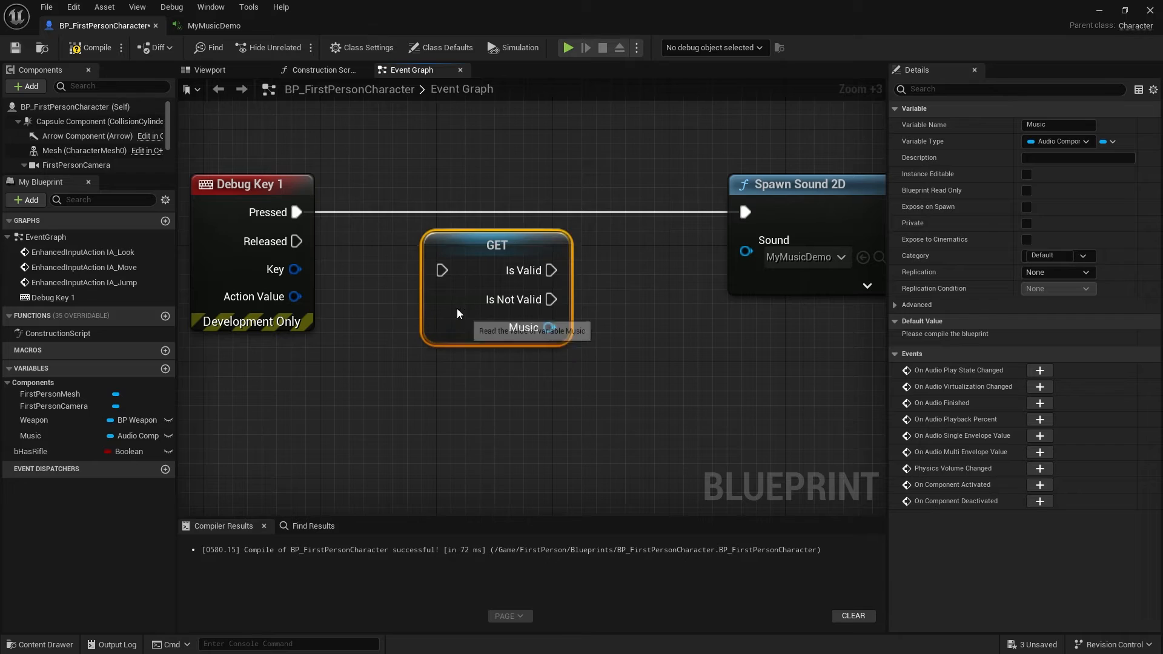
- Wire Debug Key 1's Pressed into the validated GET and Is Not Valid into Spawn Sound 2D, moving the spawn and SET nodes lower
left_click_drag(484, 321, 456, 248)
left_click_drag(297, 212, 411, 212)
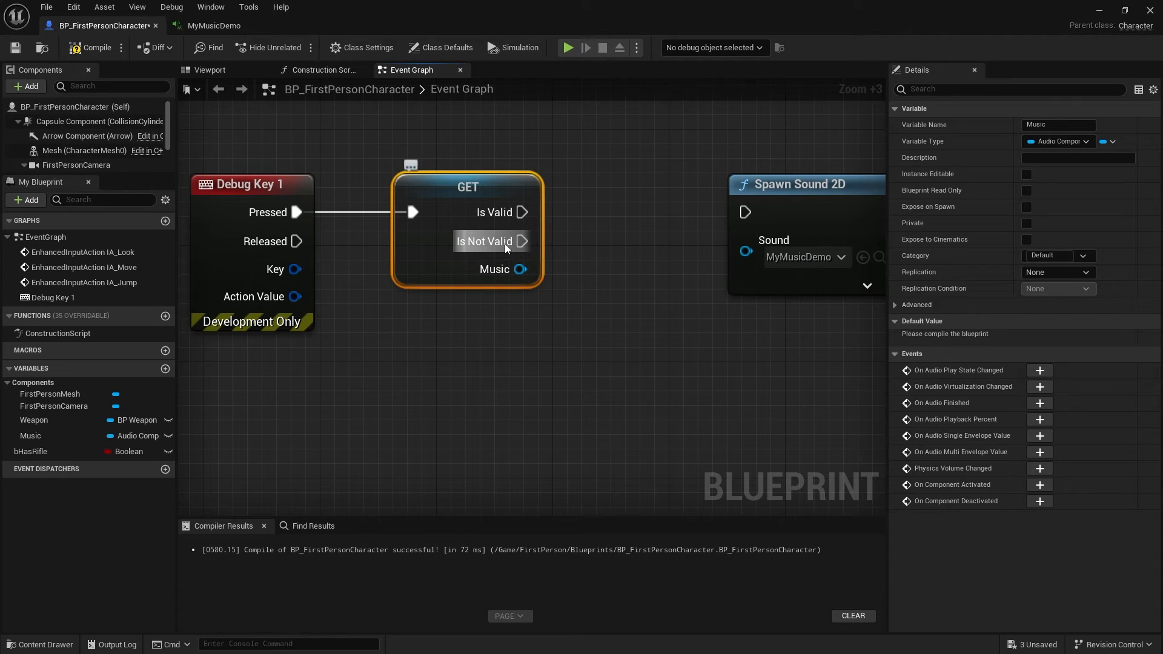
left_click_drag(520, 242, 748, 223)
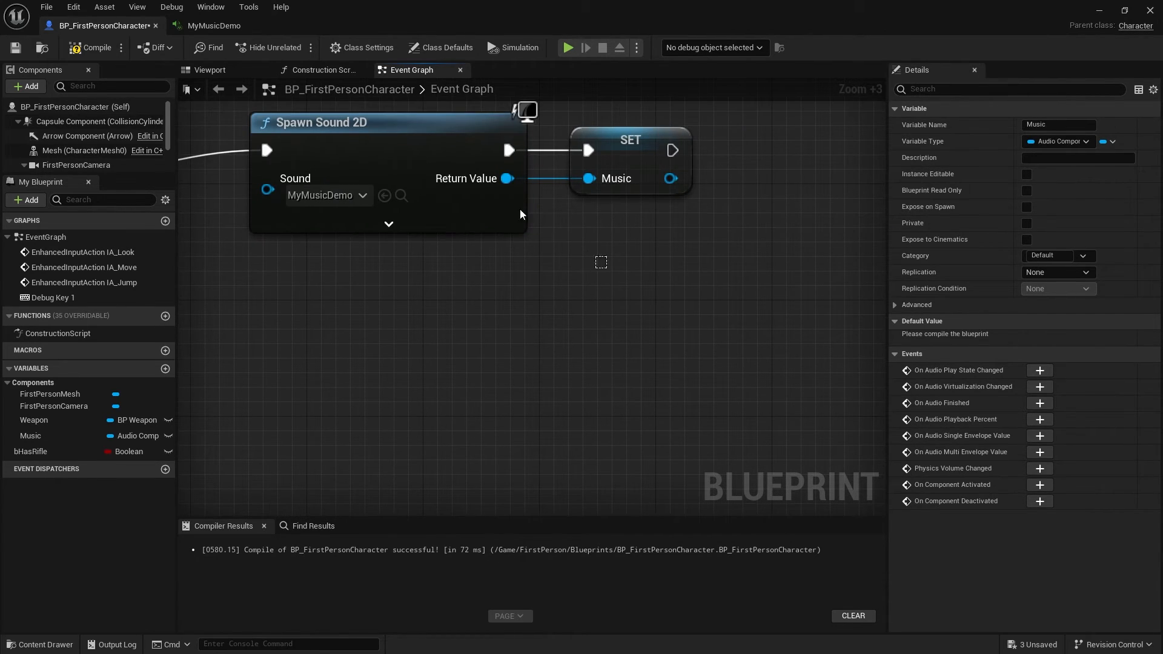
left_click_drag(600, 260, 379, 144)
right_click_drag(379, 145, 475, 234)
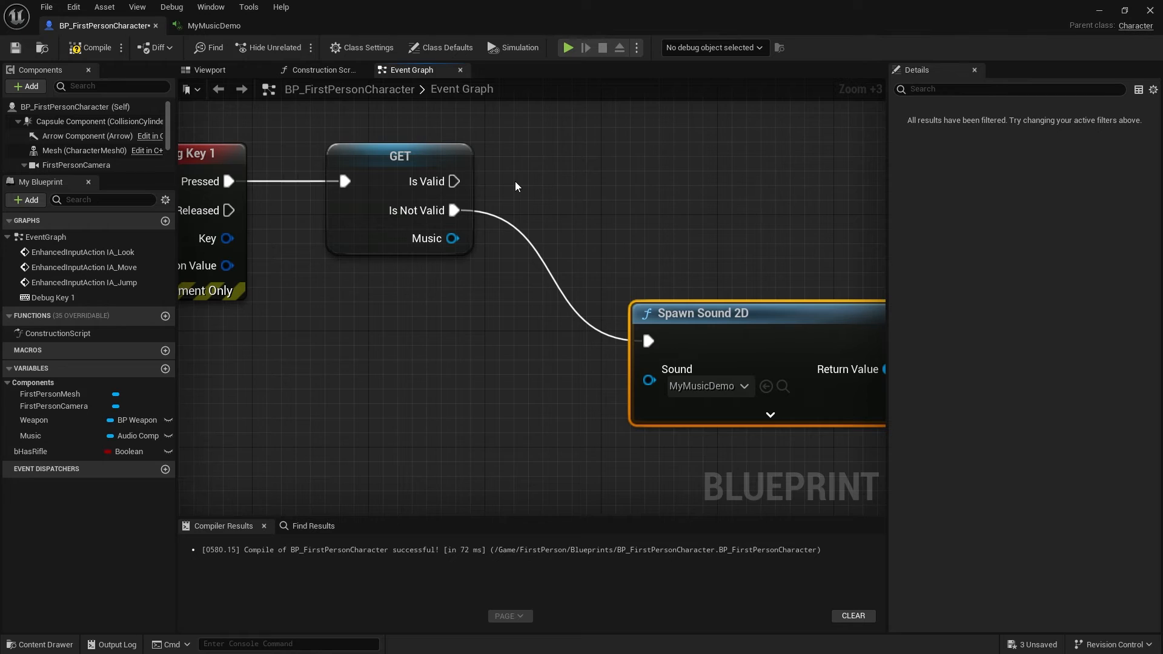
- Add an Execute Trigger Parameter node from the GET's Music pin, driven by Is Valid, and place it above Spawn Sound 2D
right_click_drag(517, 203, 431, 319)
left_click_drag(373, 346, 503, 236)
type("trigger")
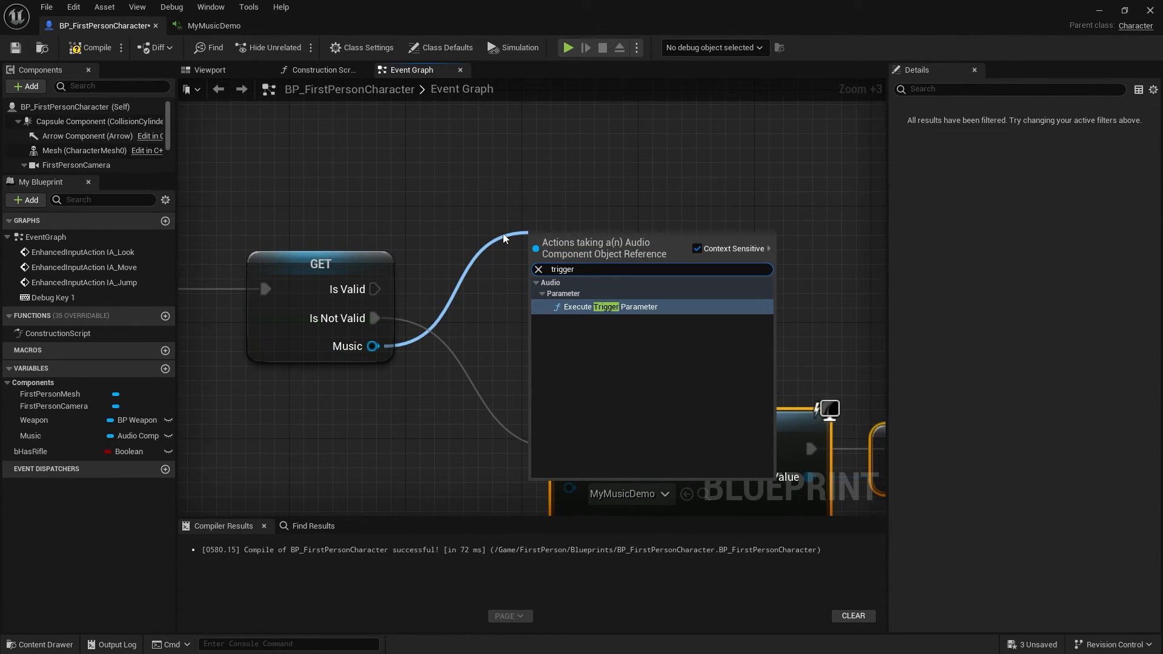
left_click(635, 307)
left_click_drag(637, 307, 665, 249)
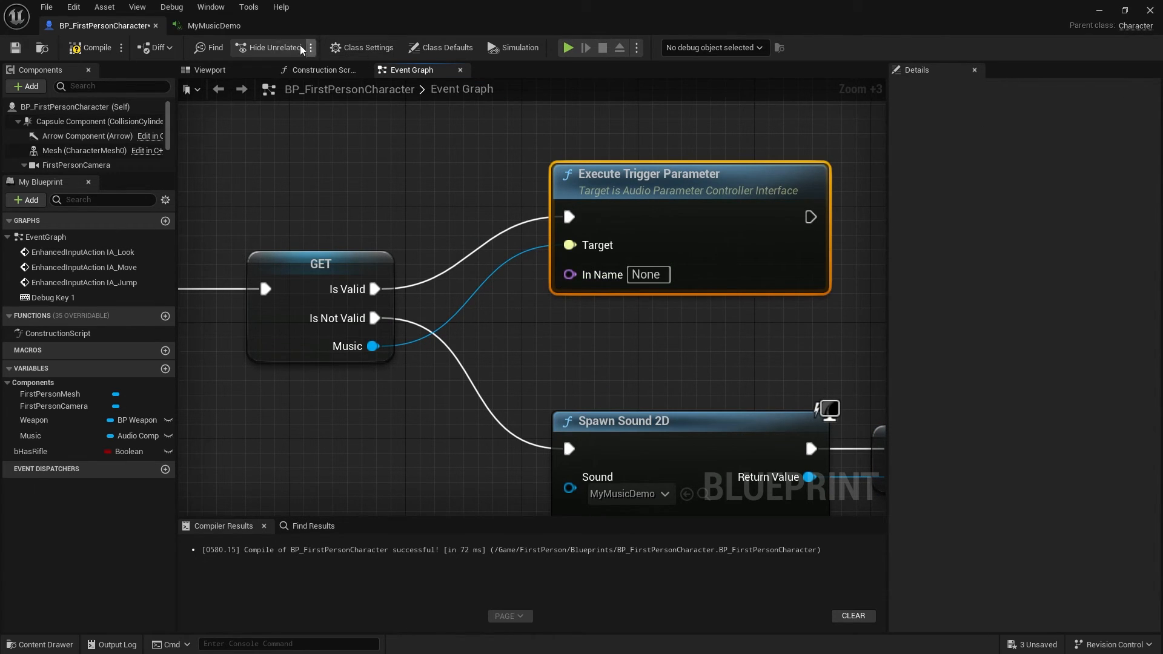
- Set Execute Trigger Parameter's In Name to the MetaSound input name OnPlaySecond, and compile and save the blueprint
left_click(243, 27)
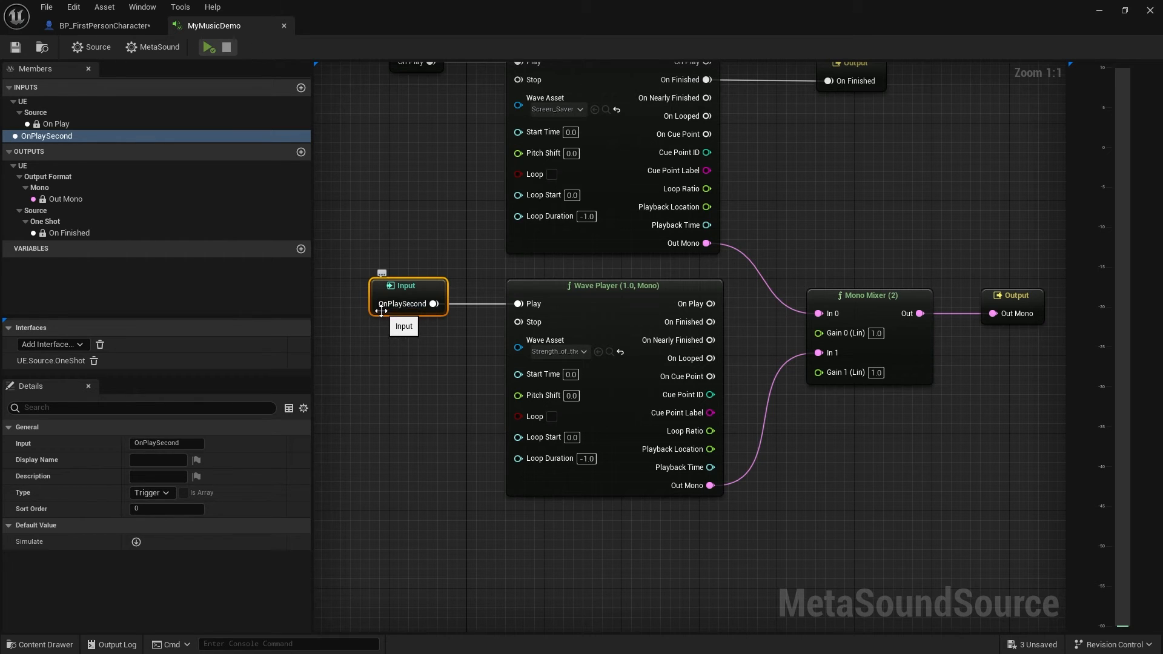
left_click(103, 26)
left_click(643, 275)
type("OnPlaySecond")
key("Return")
left_click(108, 52)
left_click(15, 49)
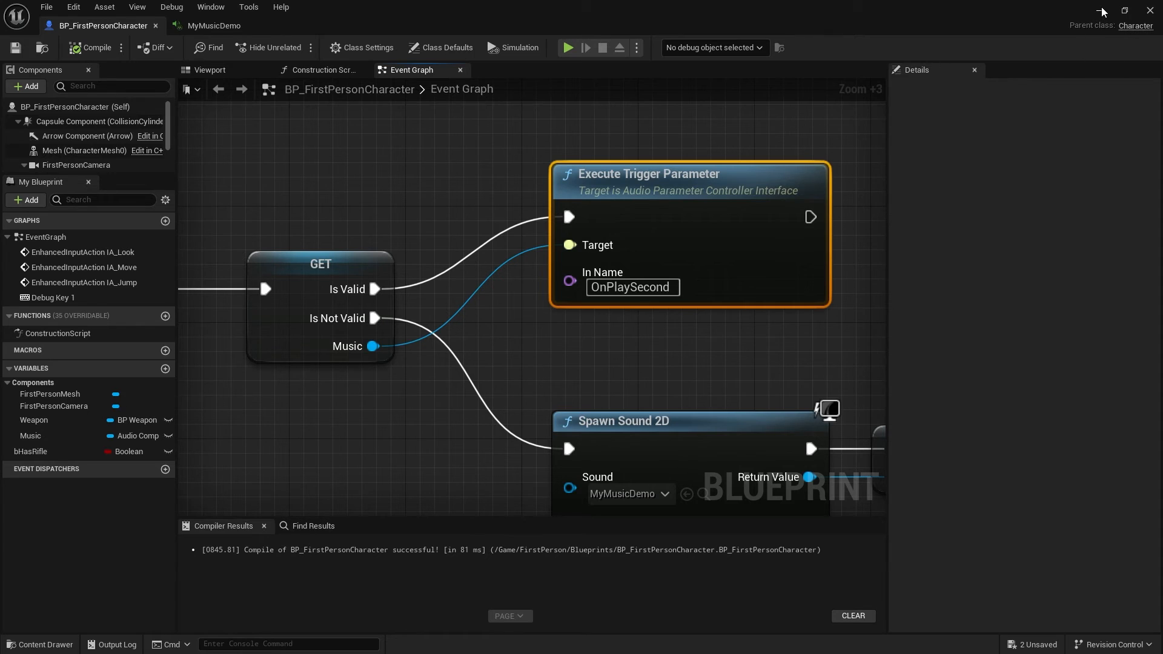
- Play-test FirstPersonMap in the level editor, moving the character around to check the music, and stop the session
left_click(1101, 11)
left_click(301, 51)
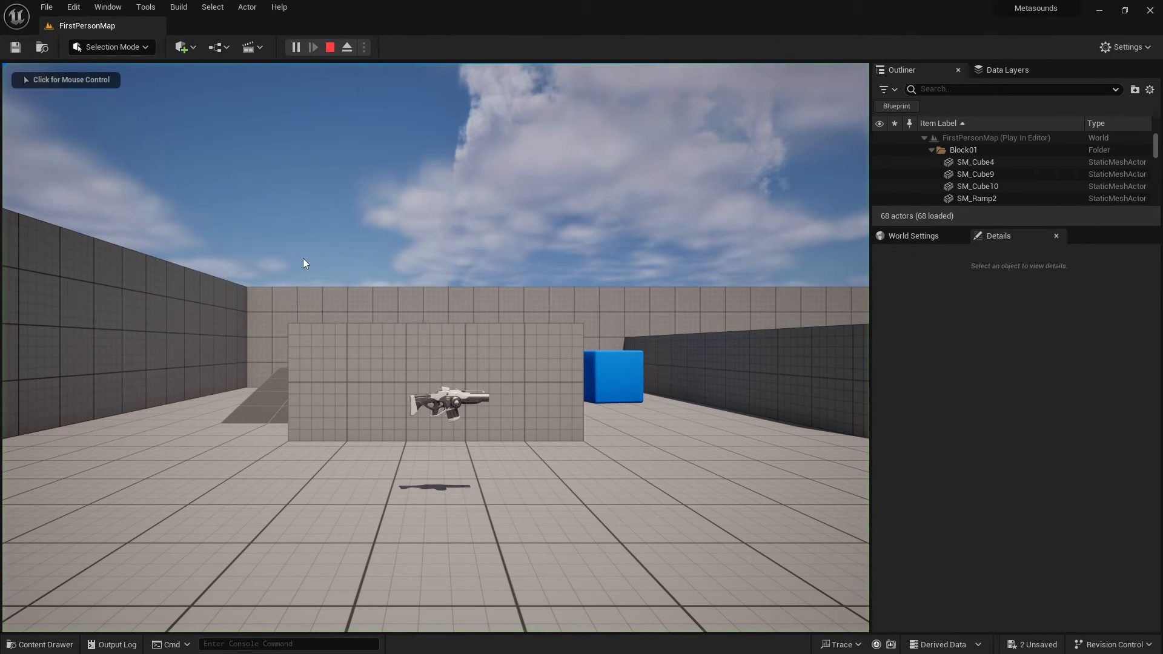
left_click(482, 366)
key("w")
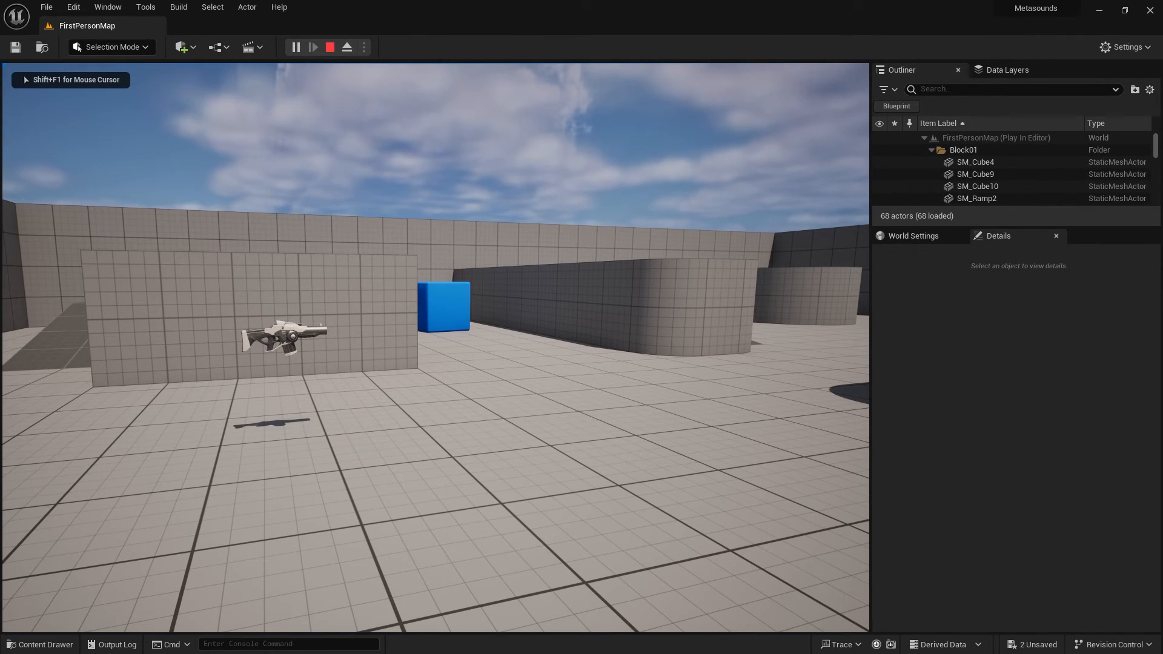
key("w")
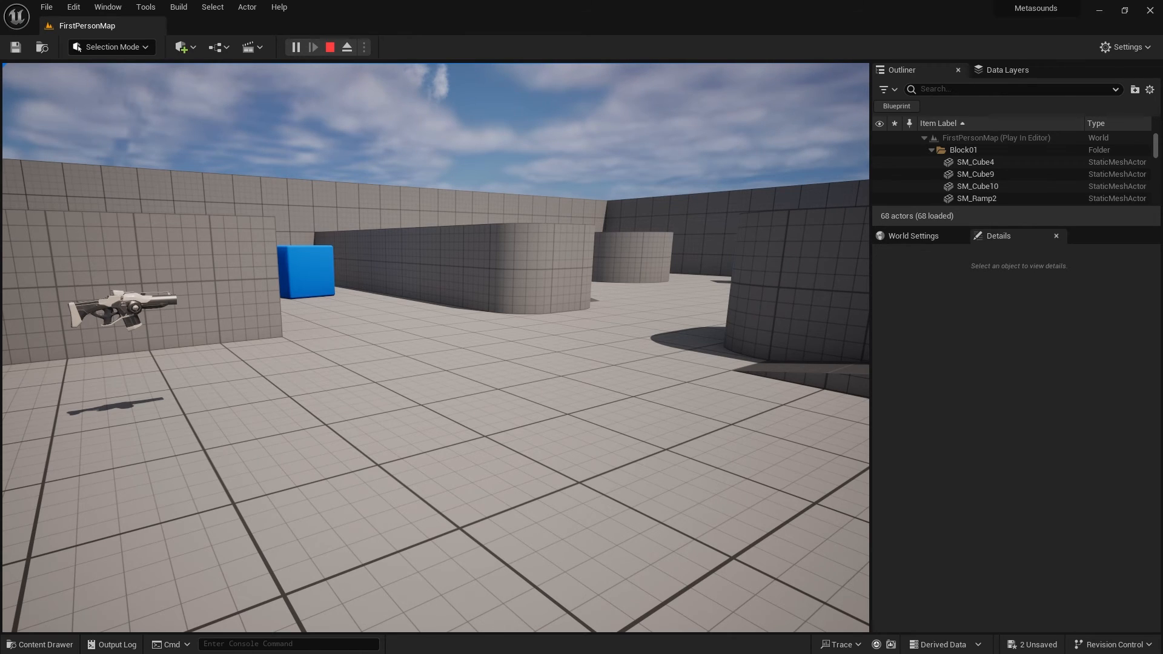
key("Escape")
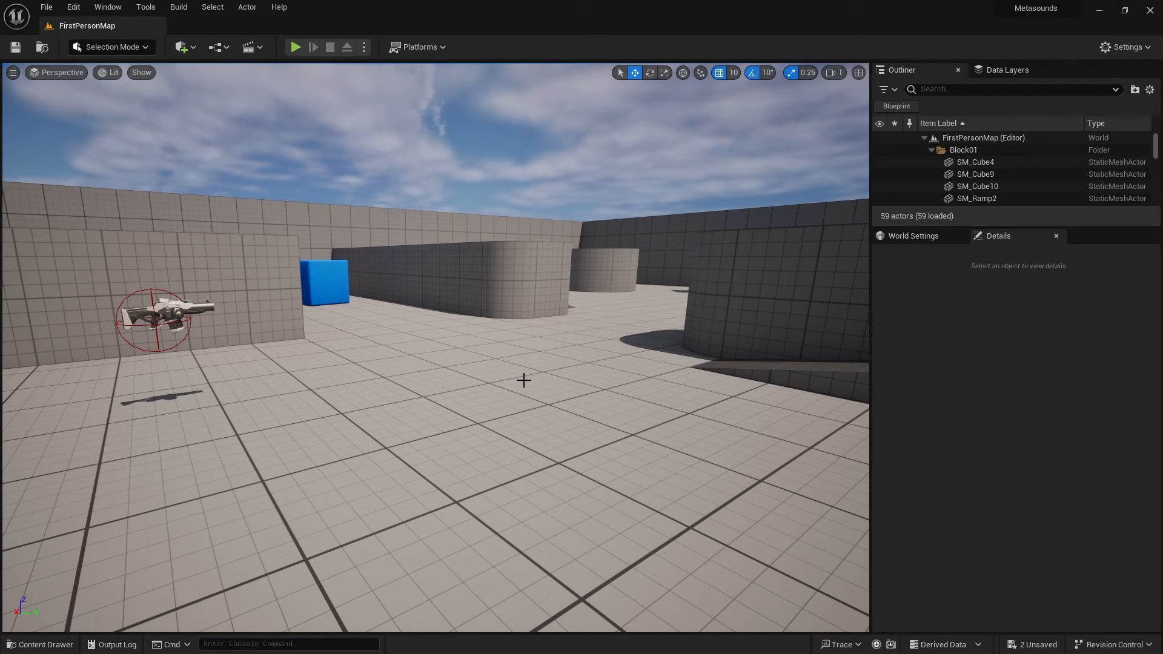
- Open the MyMusicDemo MetaSound from the project's Content folder
left_click(41, 644)
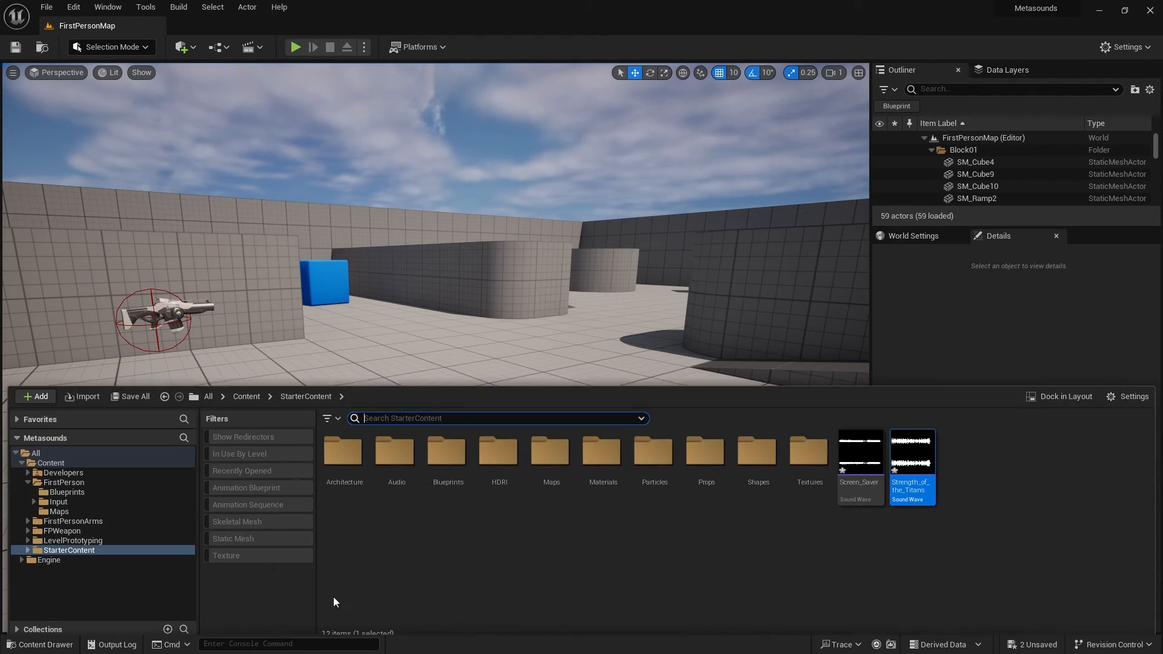
left_click(246, 391)
double_click(654, 489)
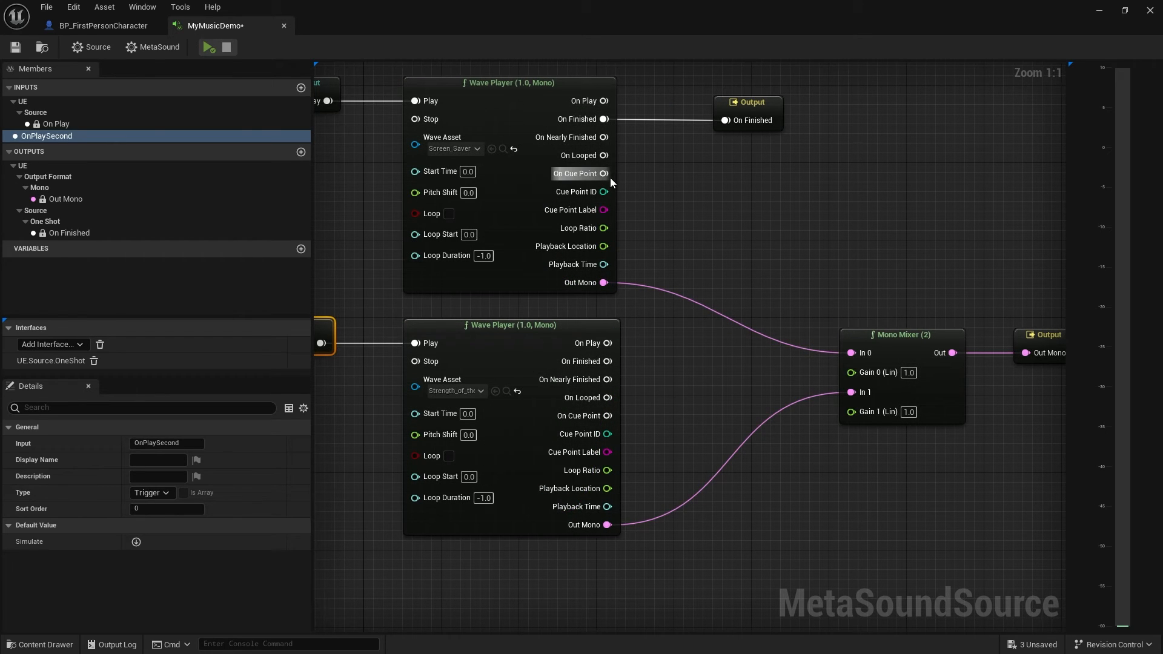
- Connect the OnPlaySecond input to the upper Wave Player's Stop pin as well, and move that input node farther left
right_click_drag(525, 289, 665, 323)
left_click(558, 173)
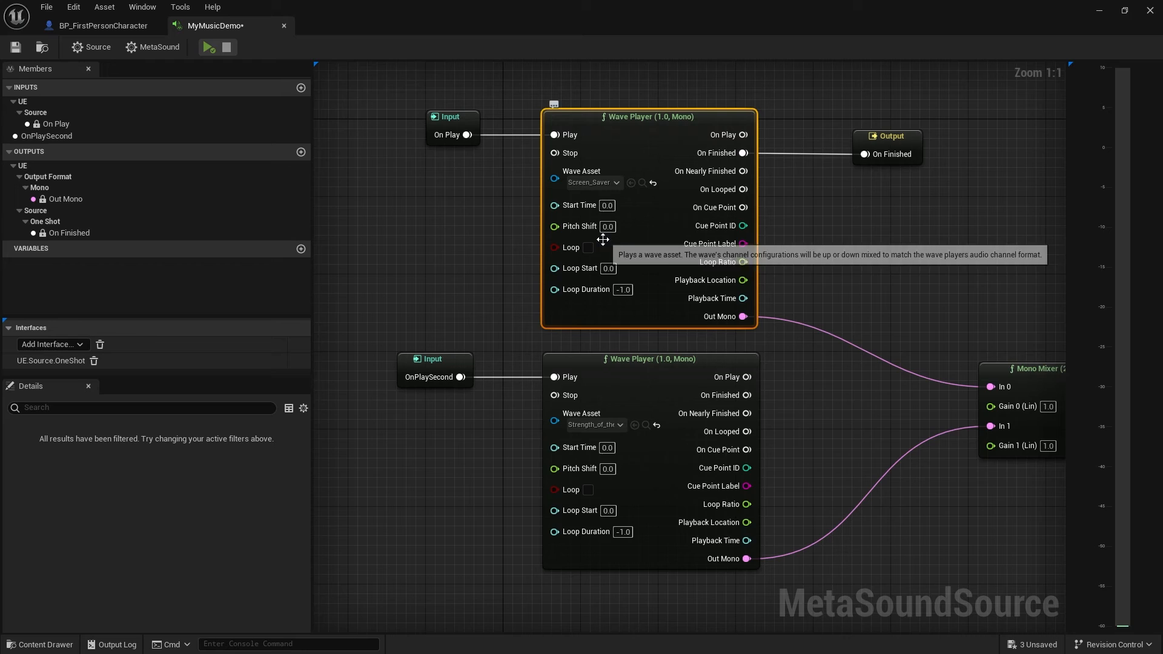
right_click_drag(458, 369, 615, 403)
left_click_drag(615, 403, 713, 187)
right_click_drag(727, 255, 564, 240)
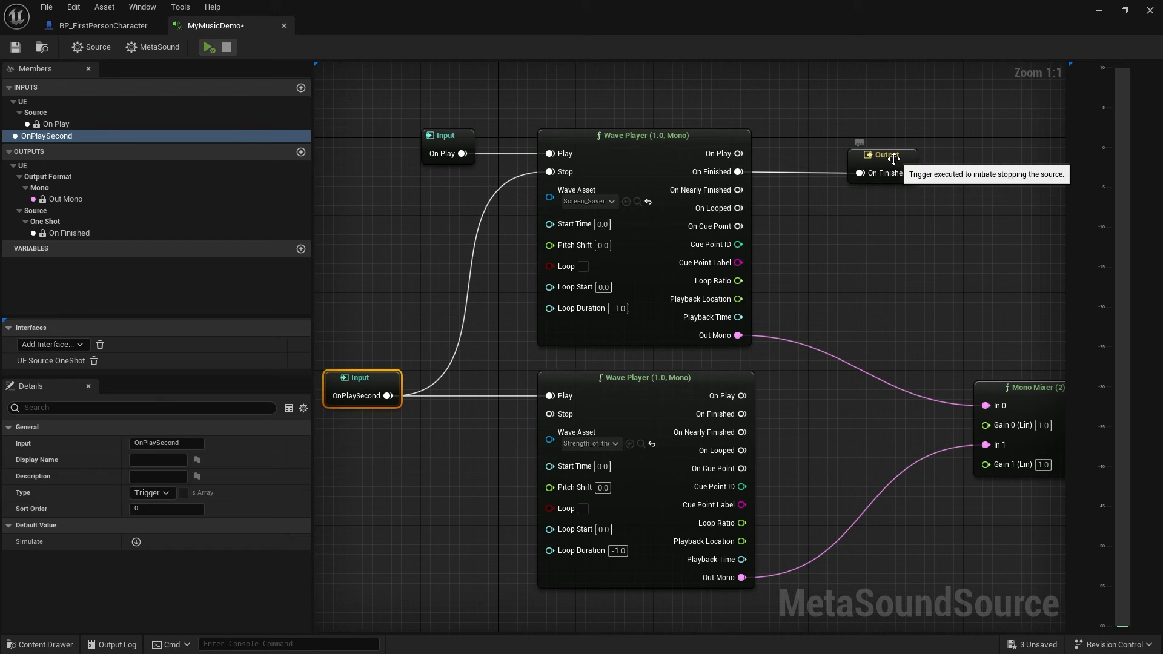
- Disconnect the On Finished output from the upper Wave Player, move it farther right, save MyMusicDemo and return to the level editor
left_click_drag(886, 173, 926, 153)
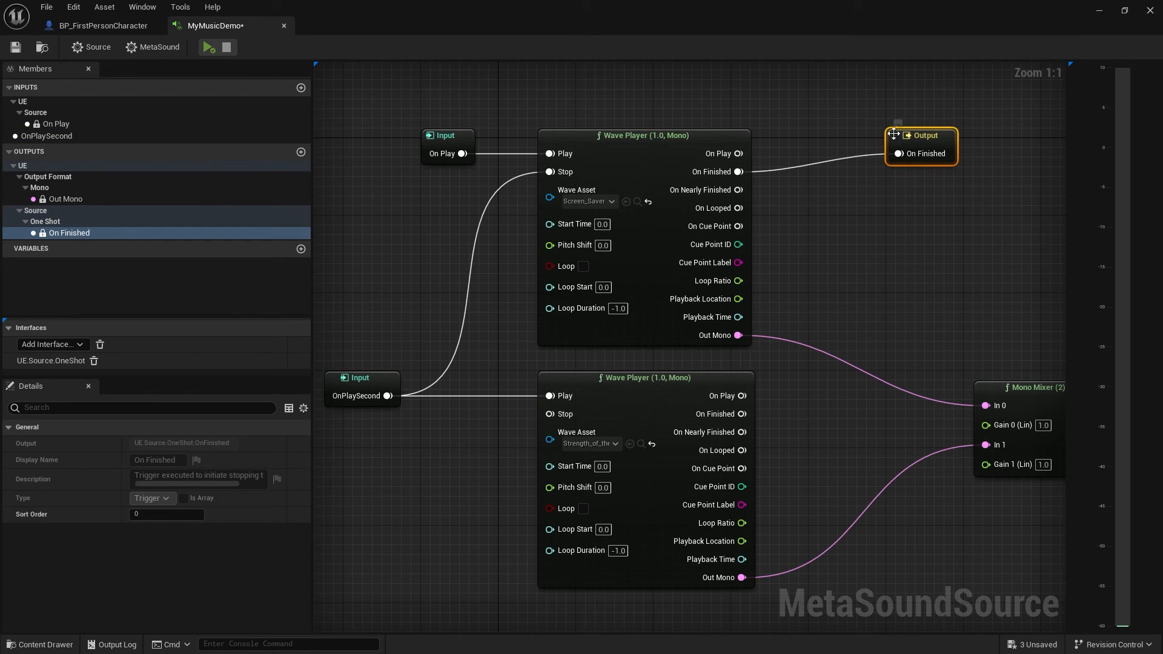
left_click(917, 156, "alt")
left_click_drag(917, 159, 1005, 178)
right_click_drag(851, 332, 779, 286)
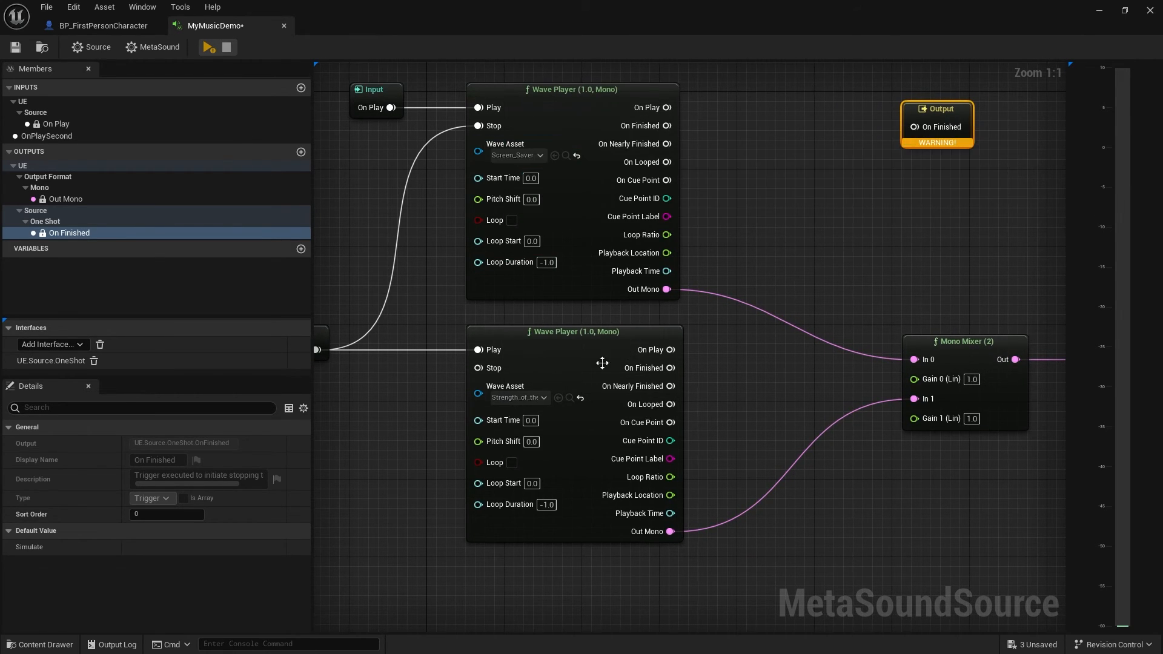
left_click(15, 47)
left_click(1148, 9)
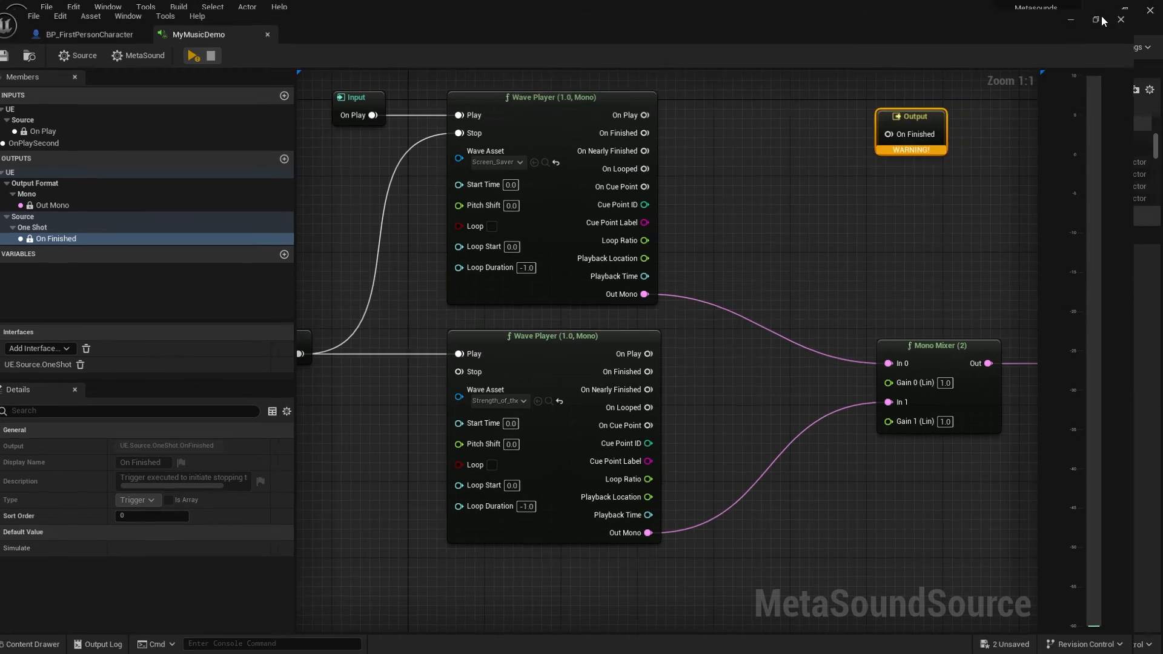
- Play-test FirstPersonMap to check the music switch, stop the session, and reopen the MyMusicDemo MetaSound from the project content
left_click(295, 47)
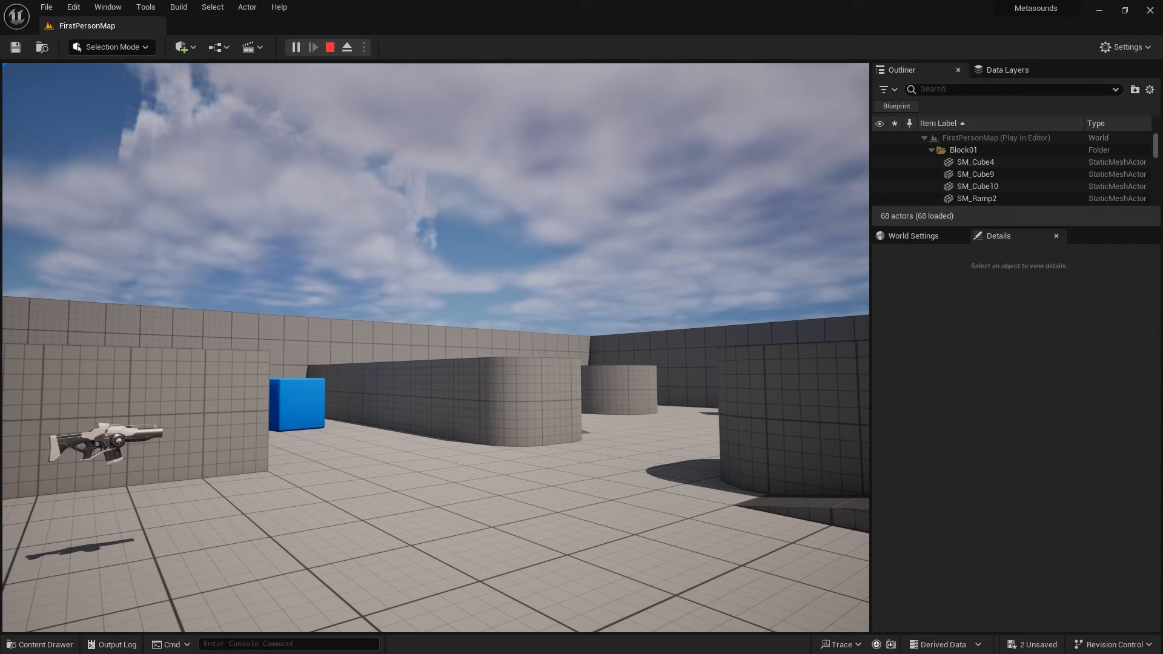
key("Escape")
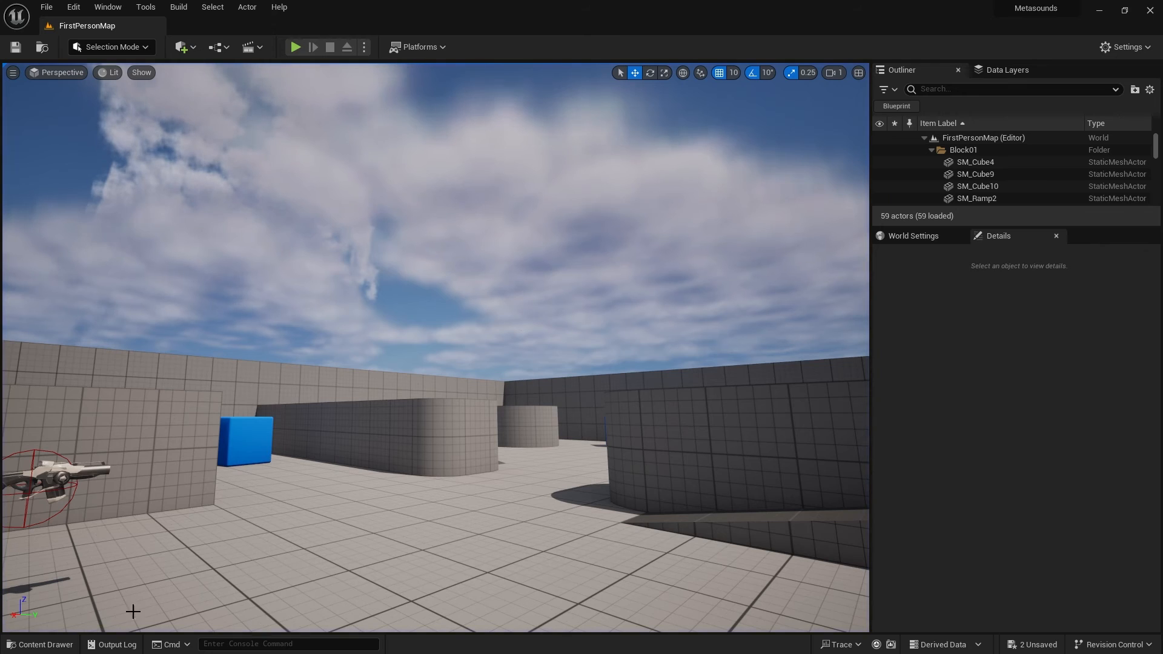
left_click(40, 644)
double_click(672, 441)
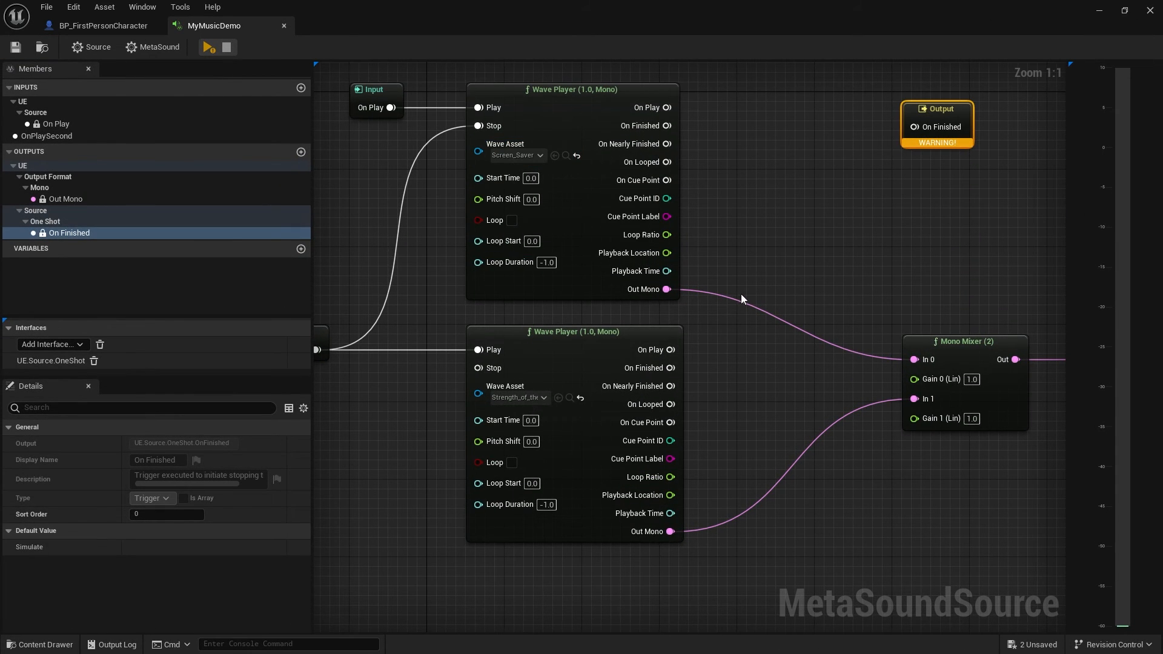
- Preview MyMusicDemo in the MetaSound editor, simulate the OnPlaySecond trigger to test the switch to the second track, and stop playback
right_click_drag(503, 301, 595, 289)
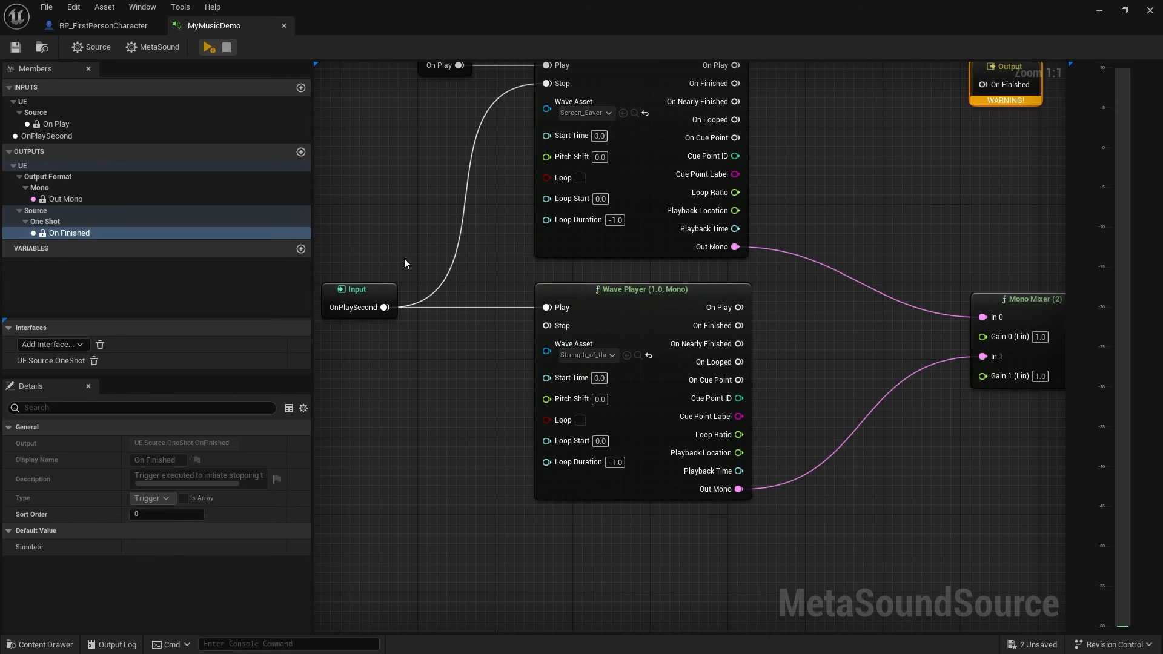
right_click_drag(430, 205, 438, 299)
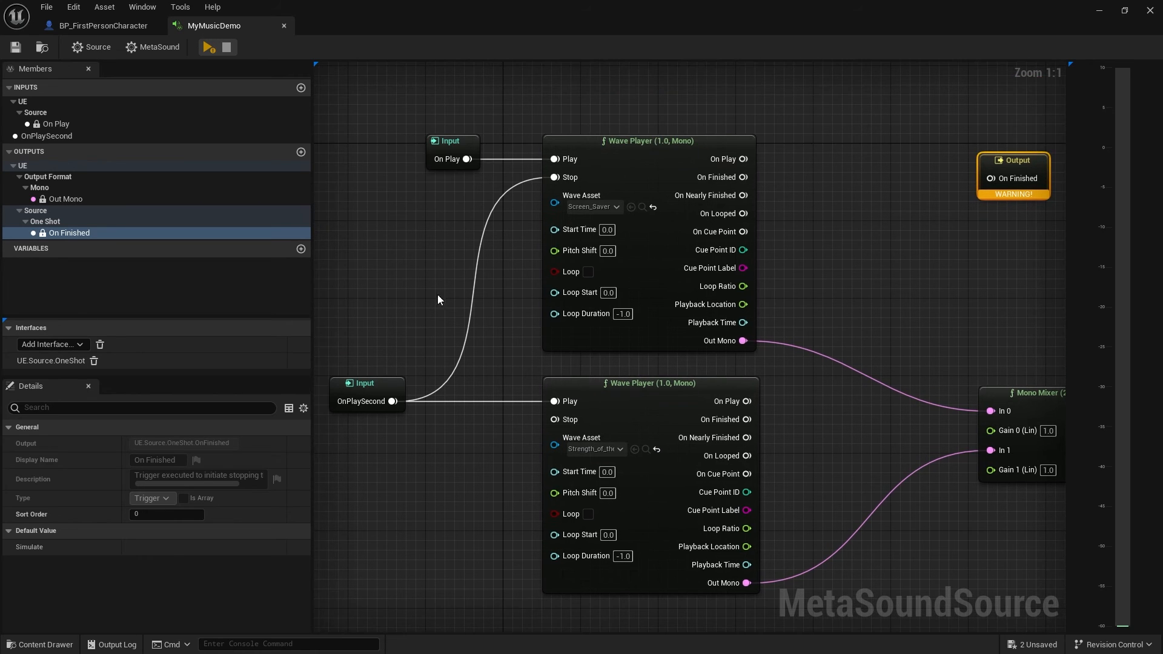
left_click(207, 48)
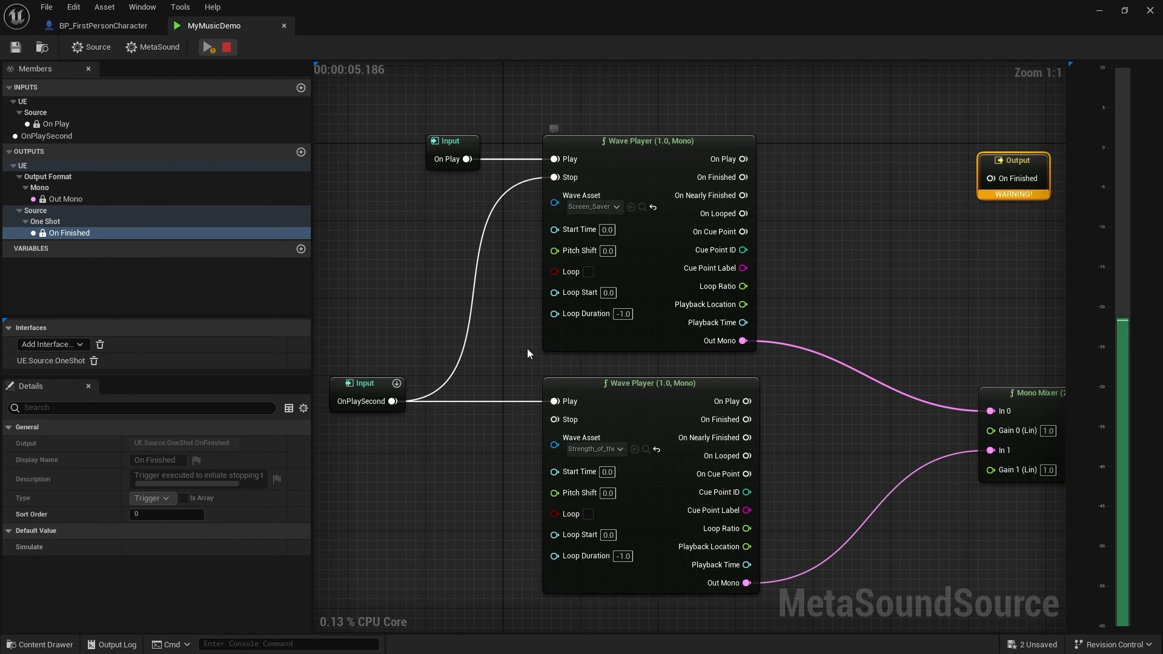
right_click_drag(483, 391, 575, 295)
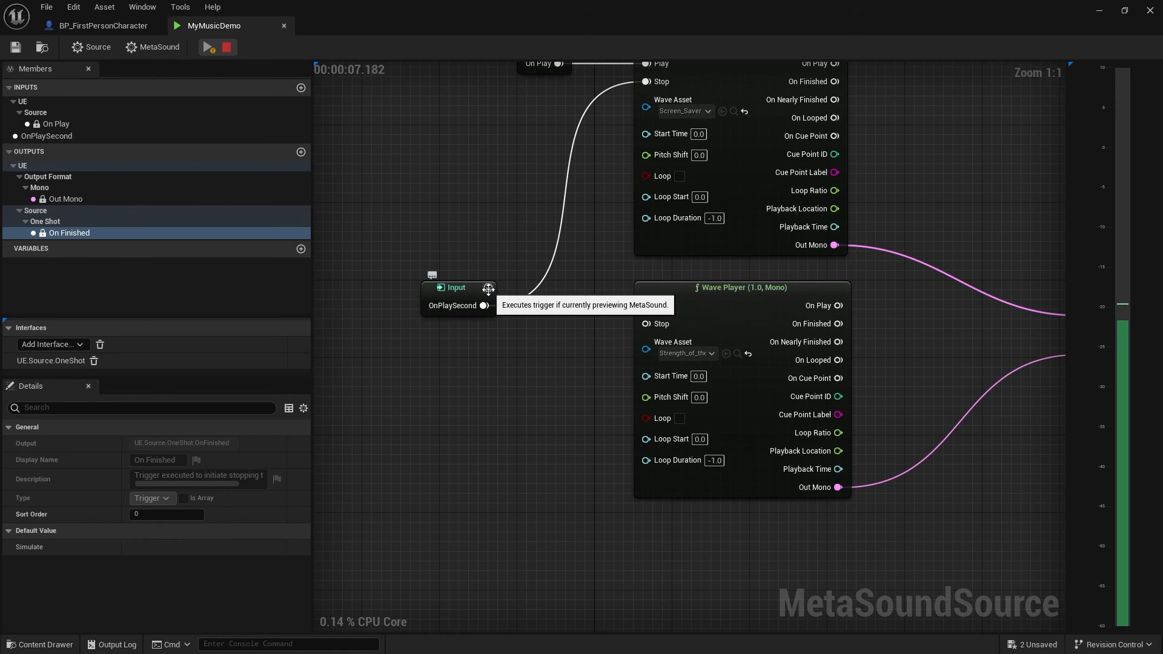
left_click(469, 289)
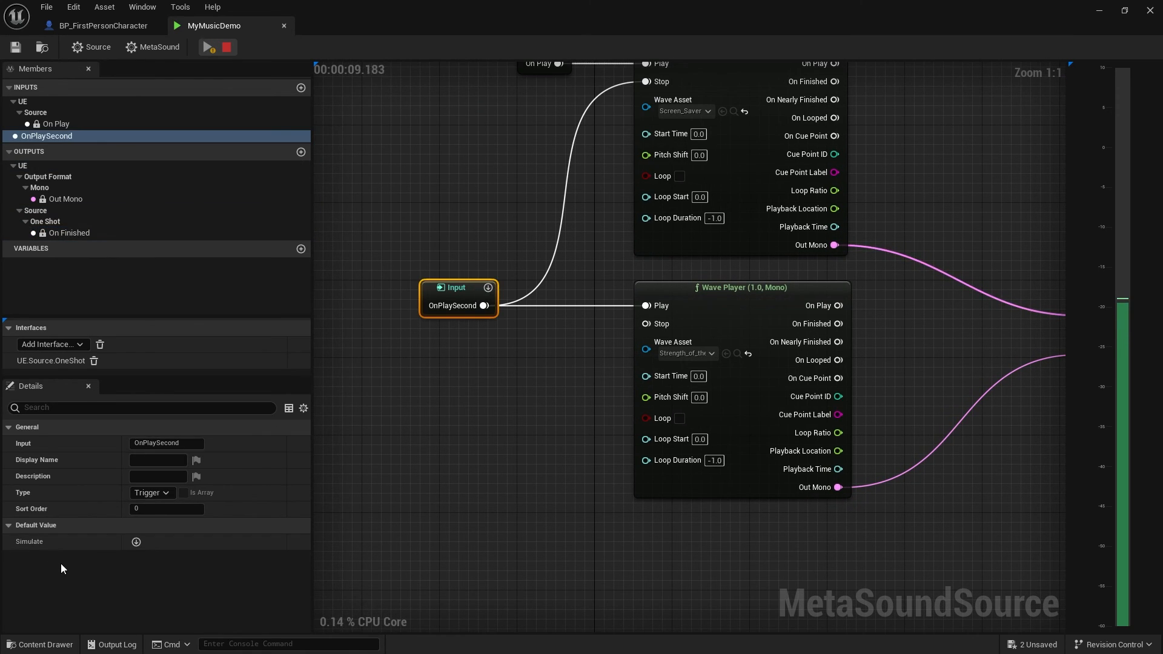
left_click(136, 542)
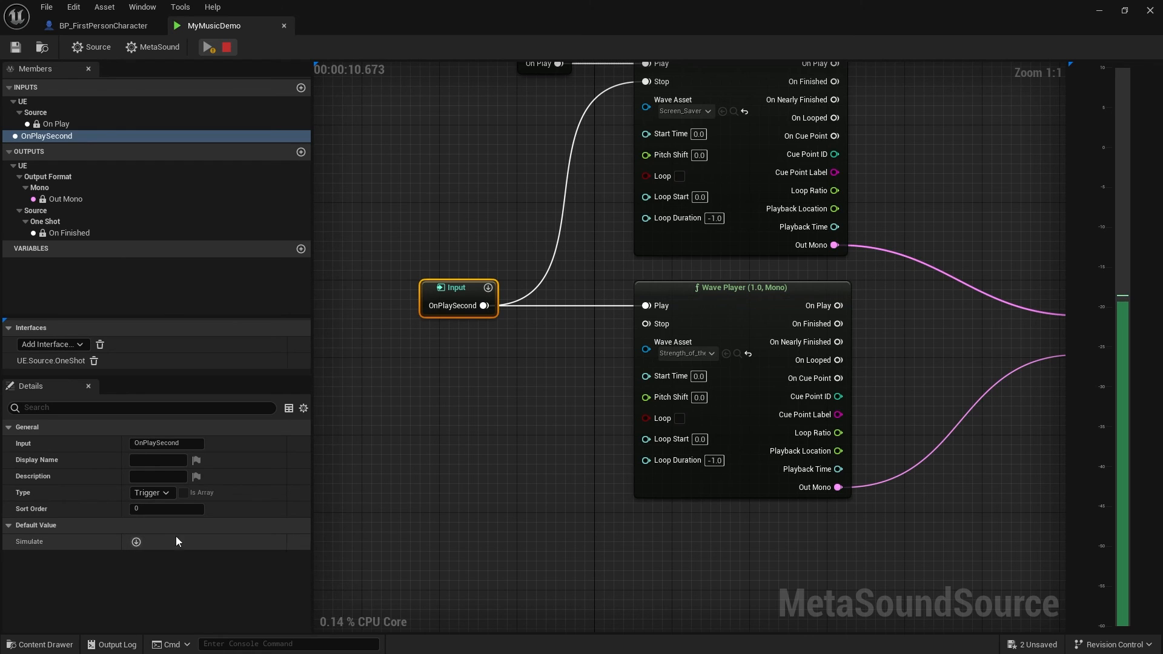
left_click(489, 289)
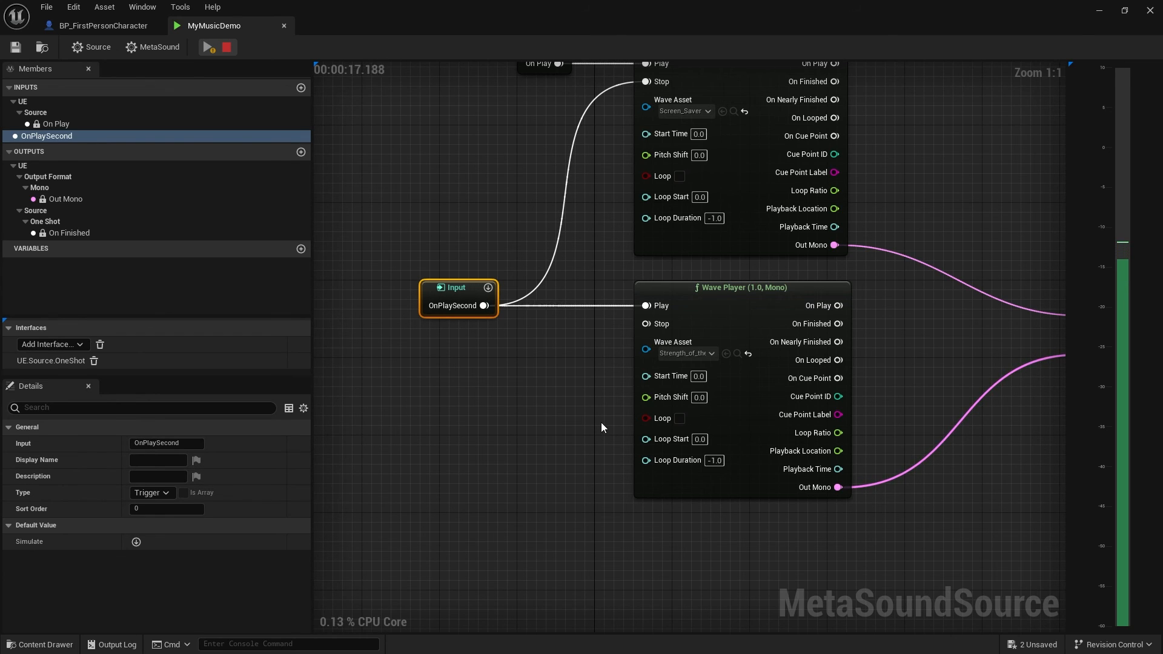
left_click(229, 46)
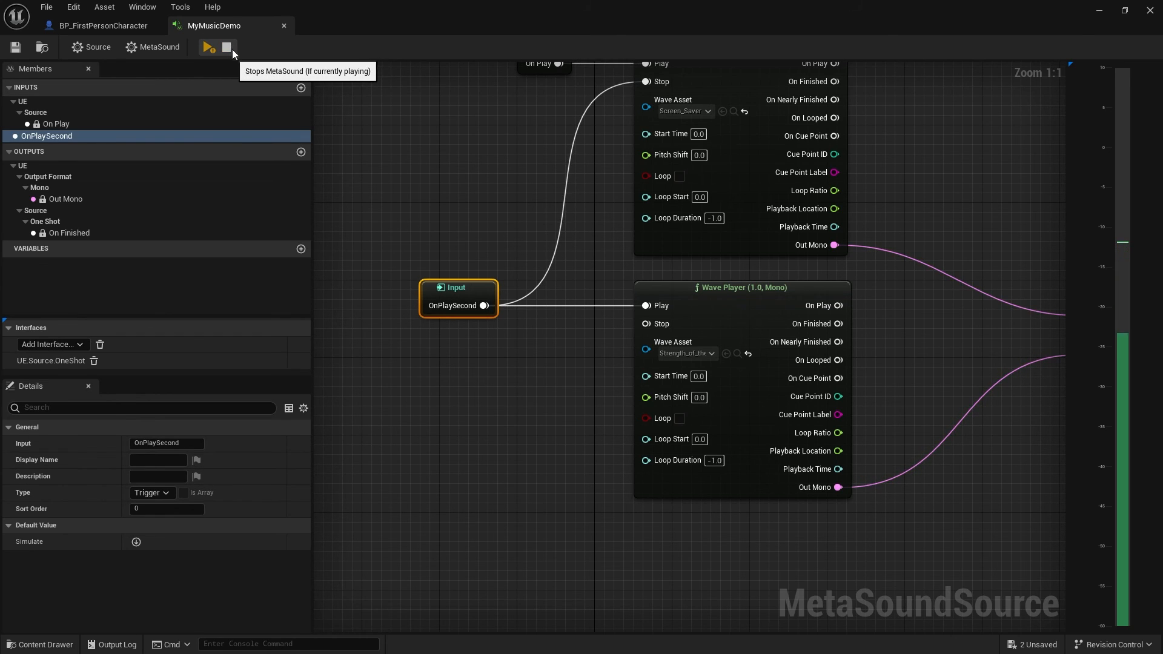
- Move the Fade input node slightly up and to the right, aligning its output with the lower Crossfade node's Crossfade Value pin
right_click_drag(619, 394, 547, 452)
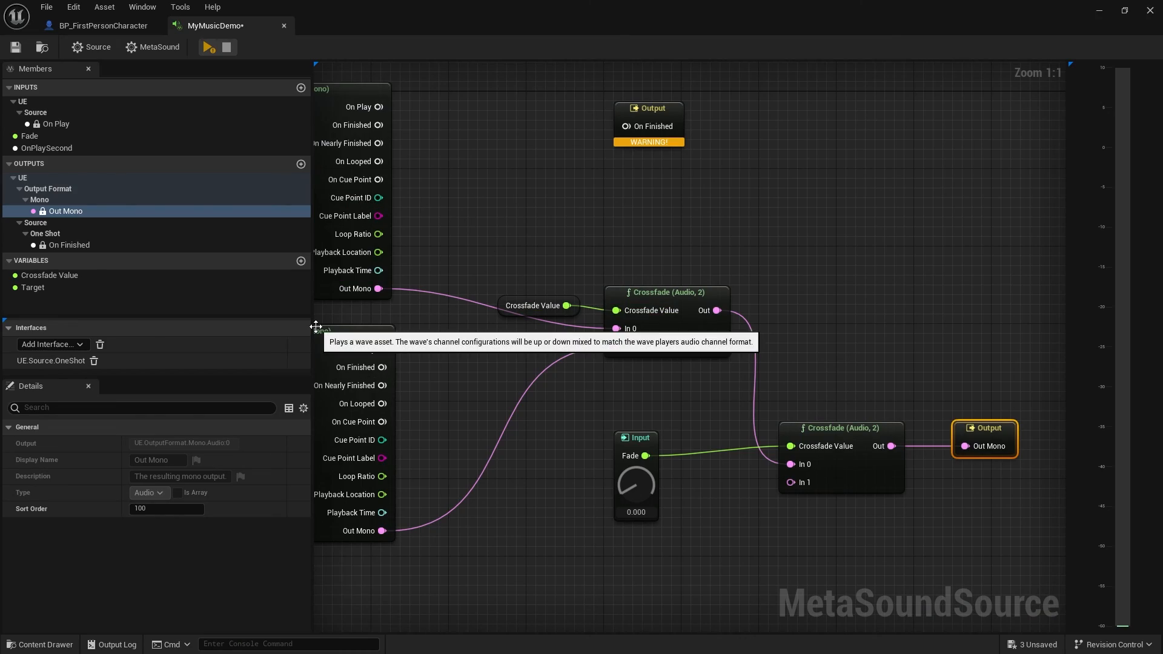
left_click_drag(653, 446, 672, 437)
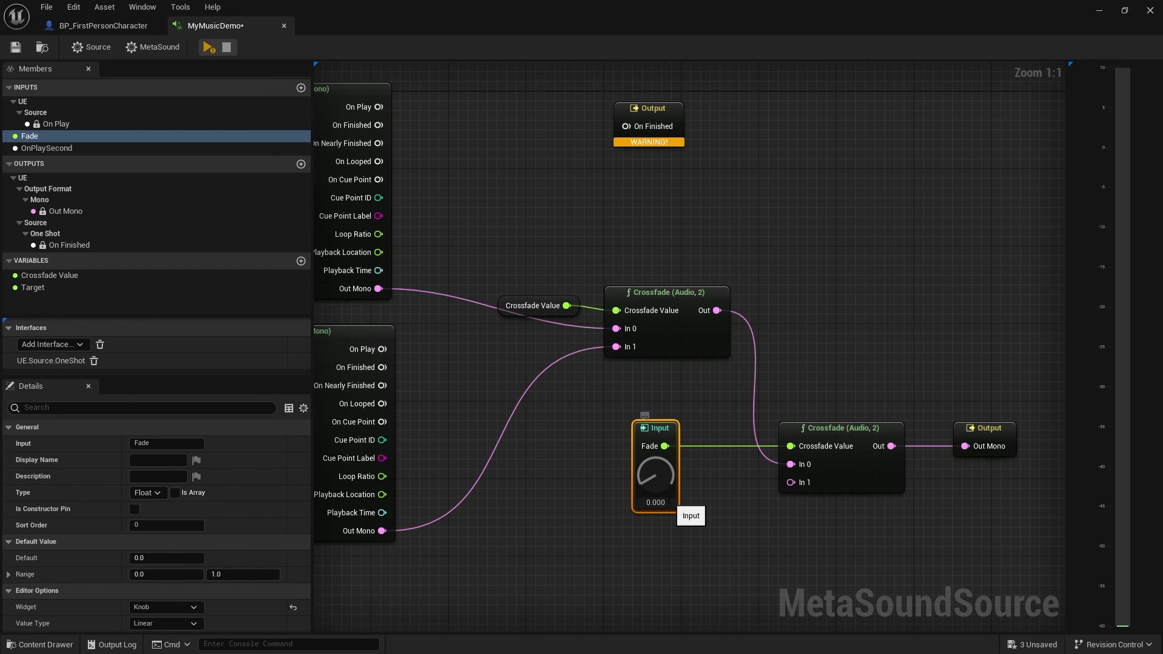